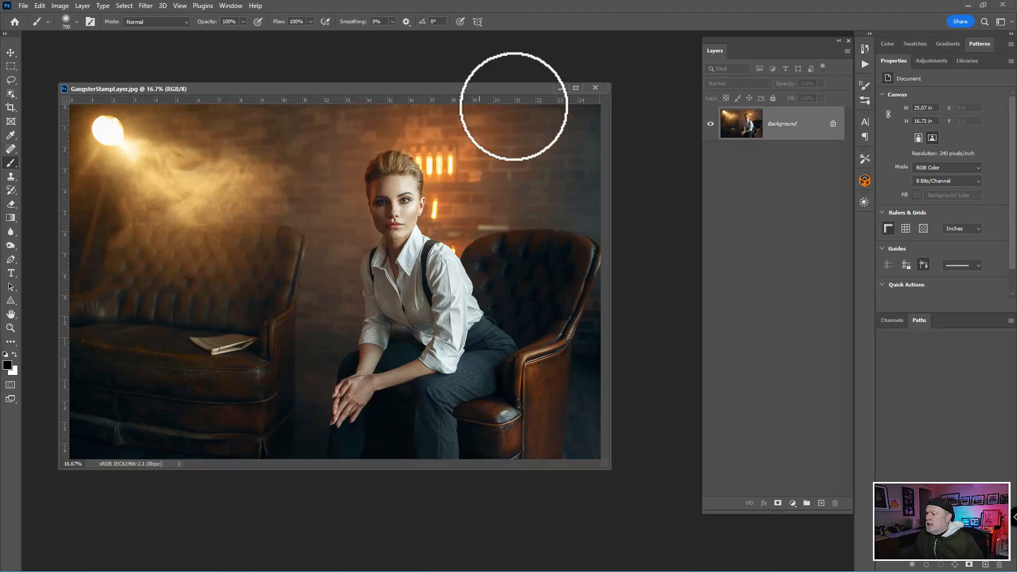
- Close the open portrait image and open GangsterStampLayer.jpg from the Sample File folder
left_click(600, 88)
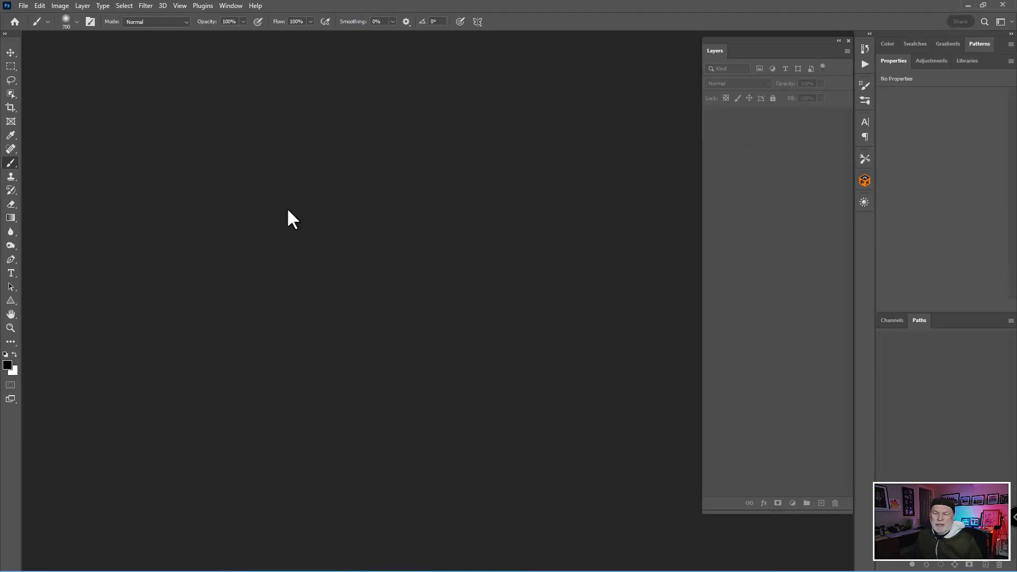
left_click(37, 9)
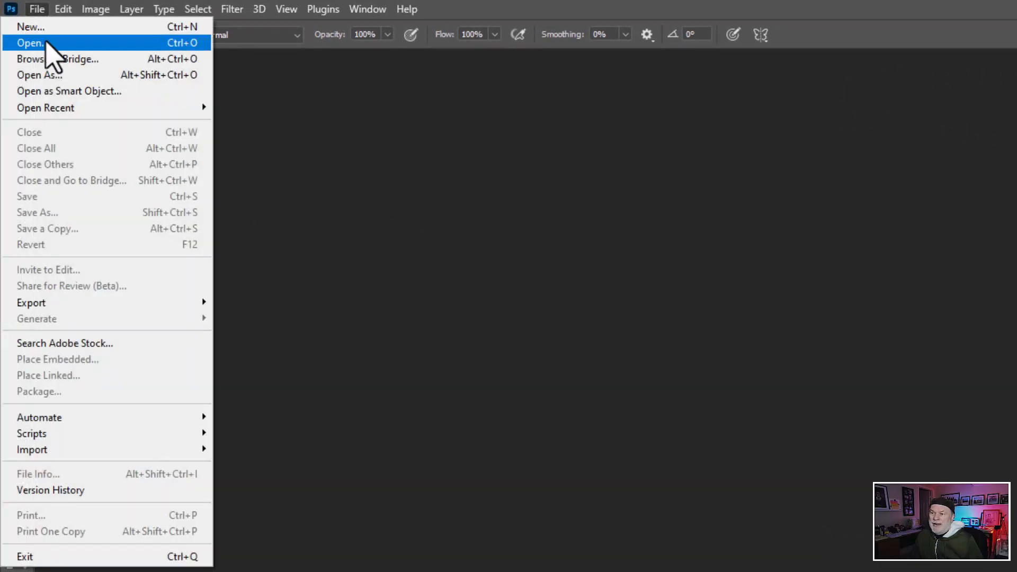
left_click(46, 43)
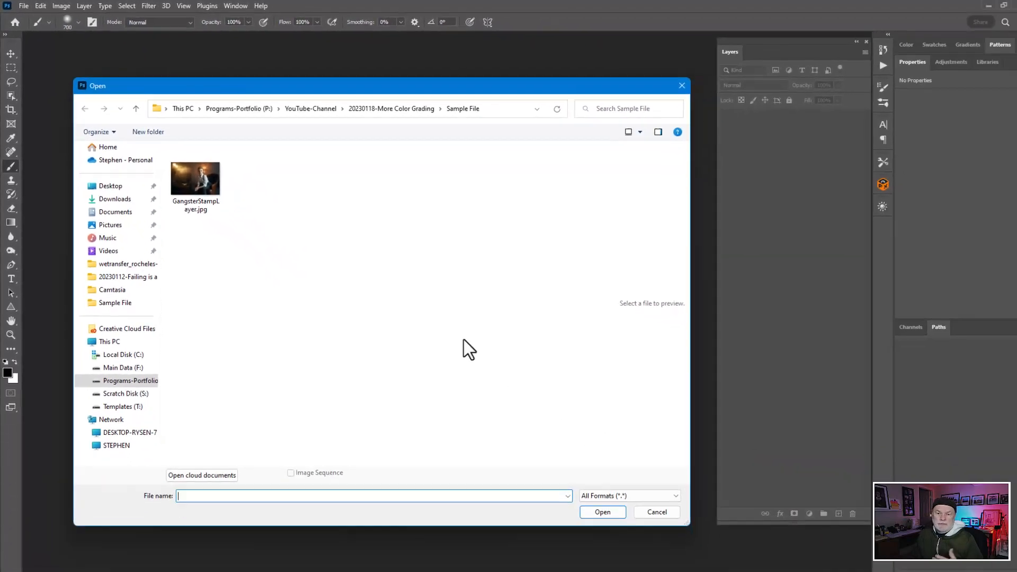
left_click(173, 175)
left_click(590, 503)
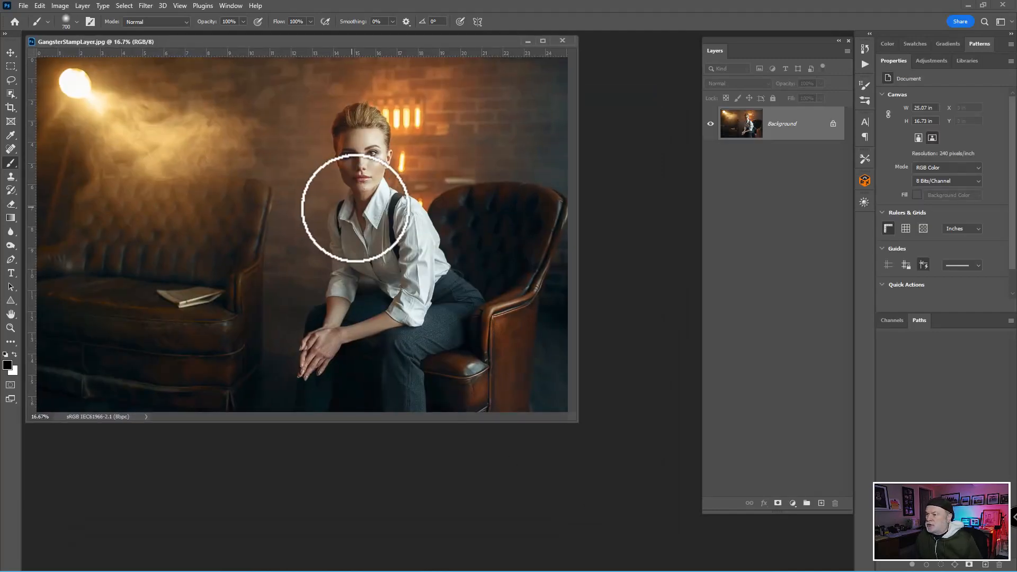
- Close the GangsterStampLayer.jpg document and open the same file again
left_click(563, 41)
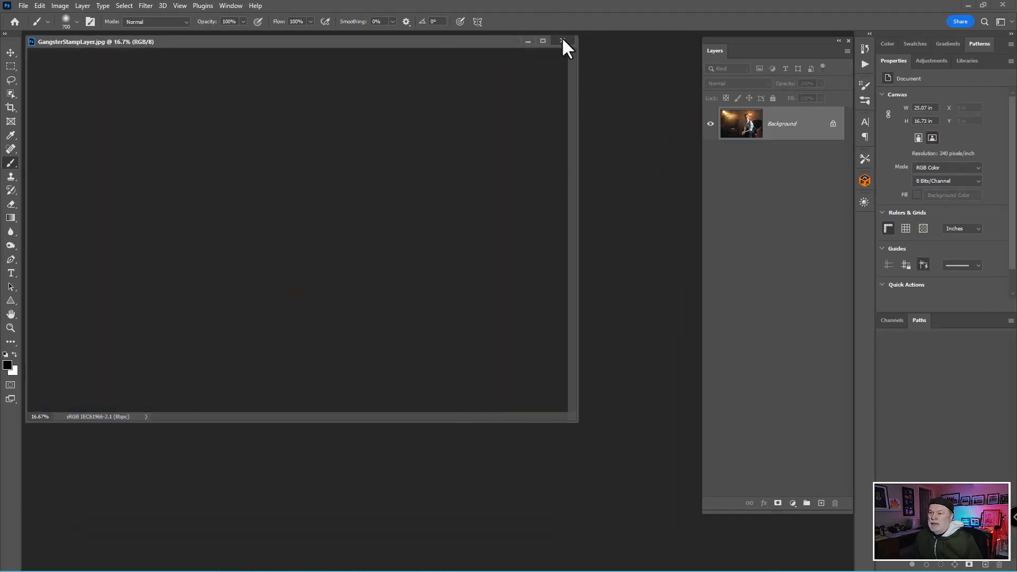
double_click(383, 236)
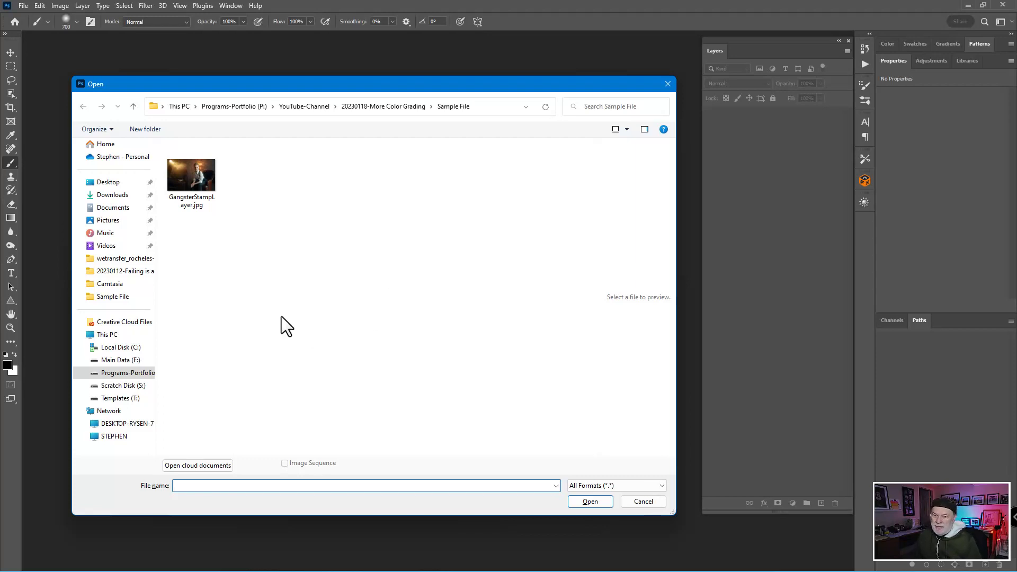
left_click(188, 193)
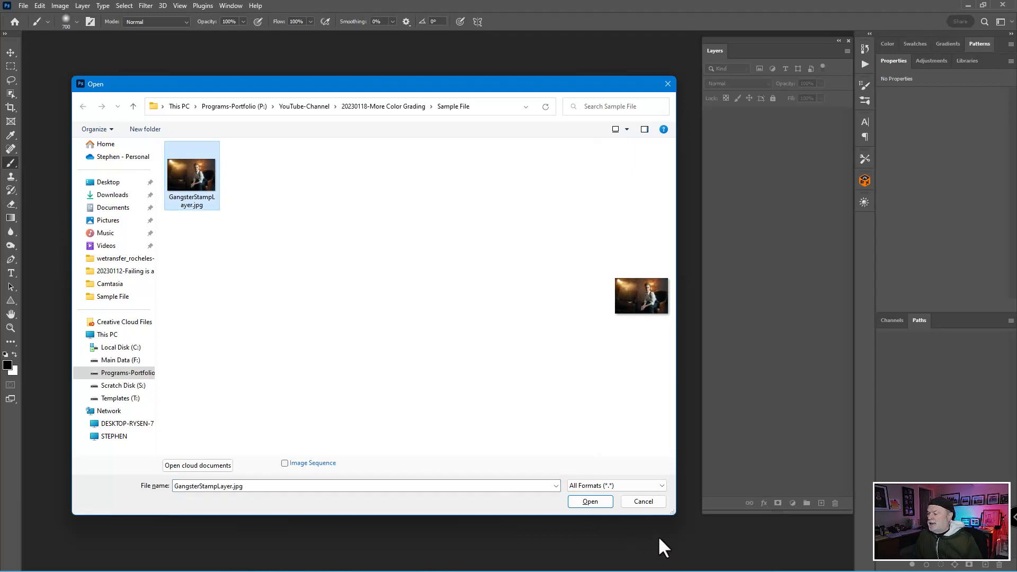
left_click(590, 501)
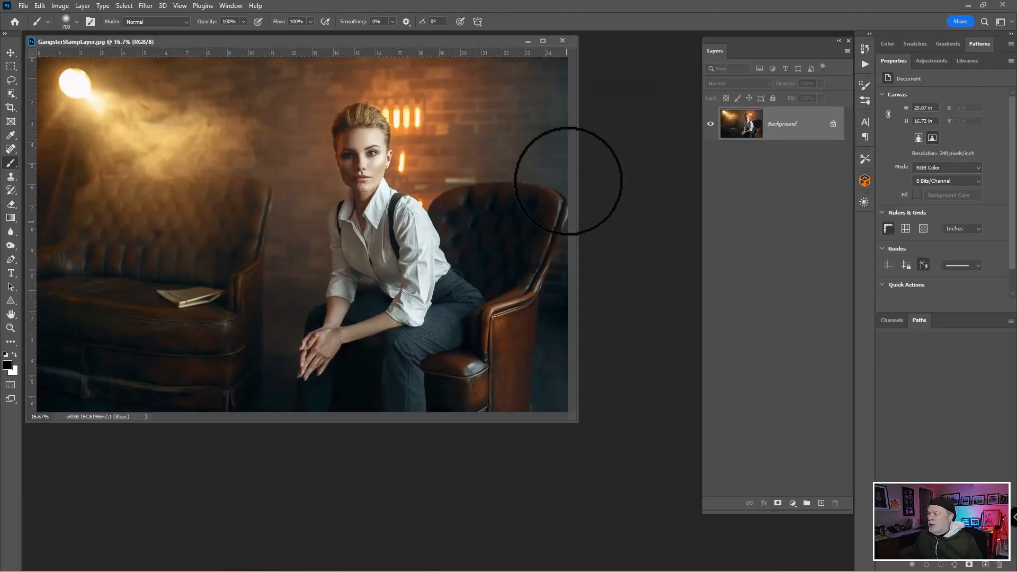
- Close and reload GangsterStampLayer.jpg, and shift its floating document window slightly away from the workspace corner
left_click(562, 42)
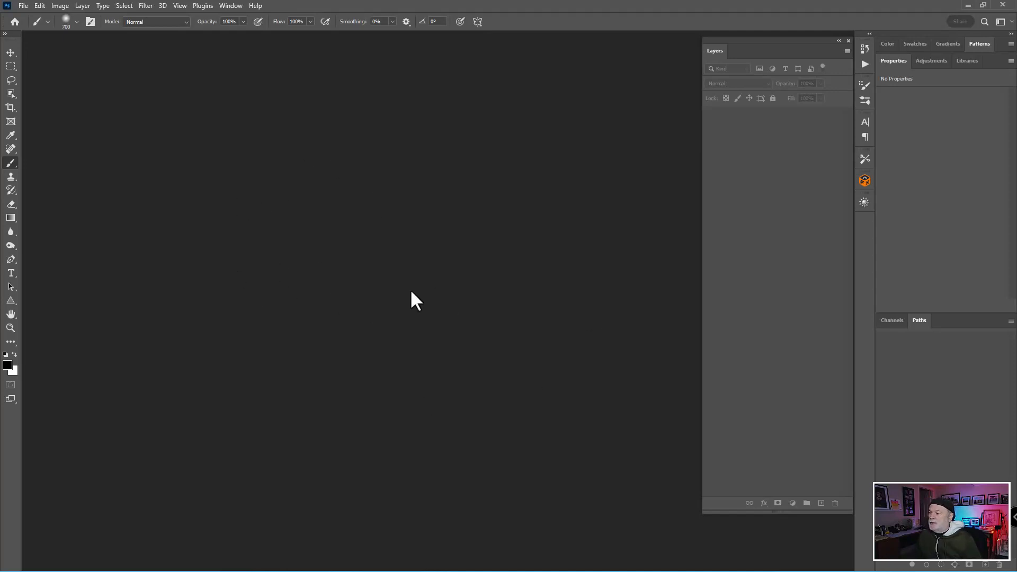
key("ctrl")
key("ctrl")
key("ctrl")
key("ctrl+o")
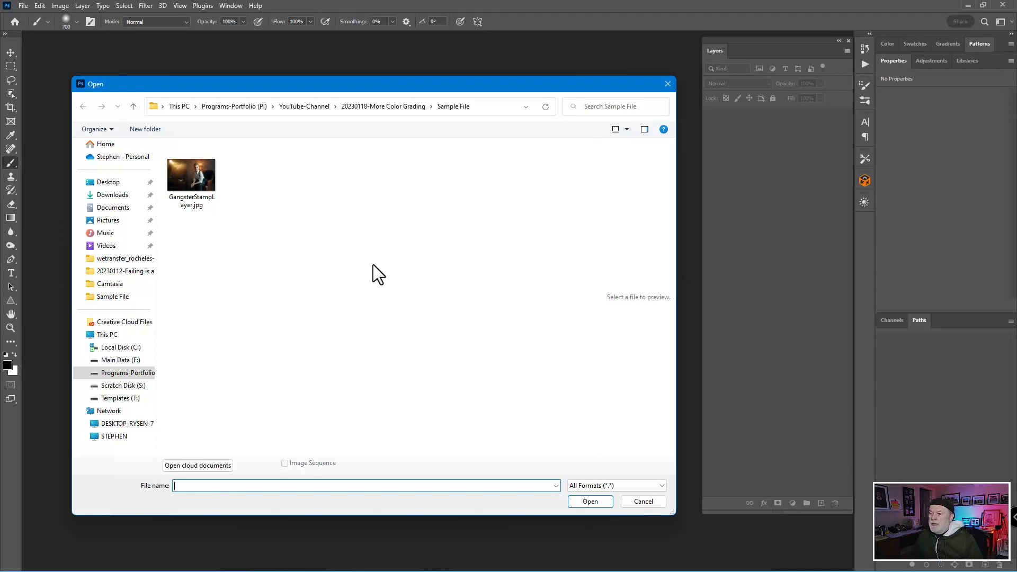
left_click(194, 180)
left_click(597, 500)
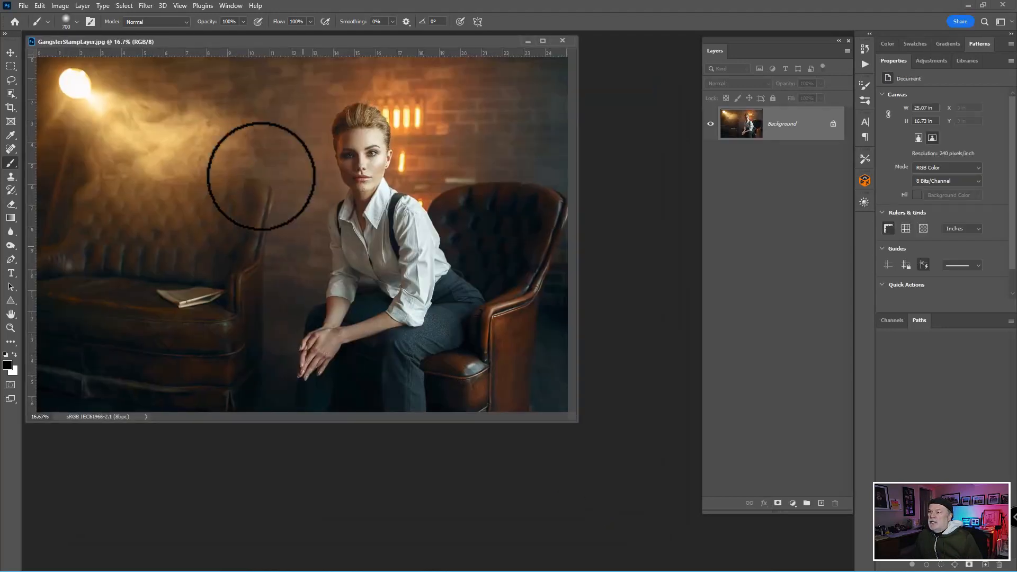
left_click_drag(266, 42, 281, 65)
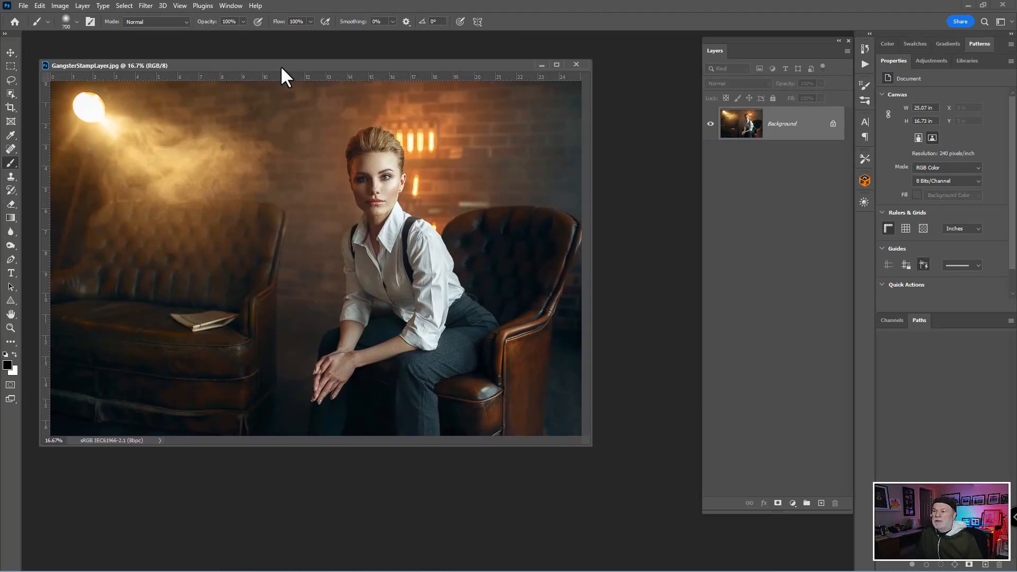
left_click_drag(280, 65, 296, 59)
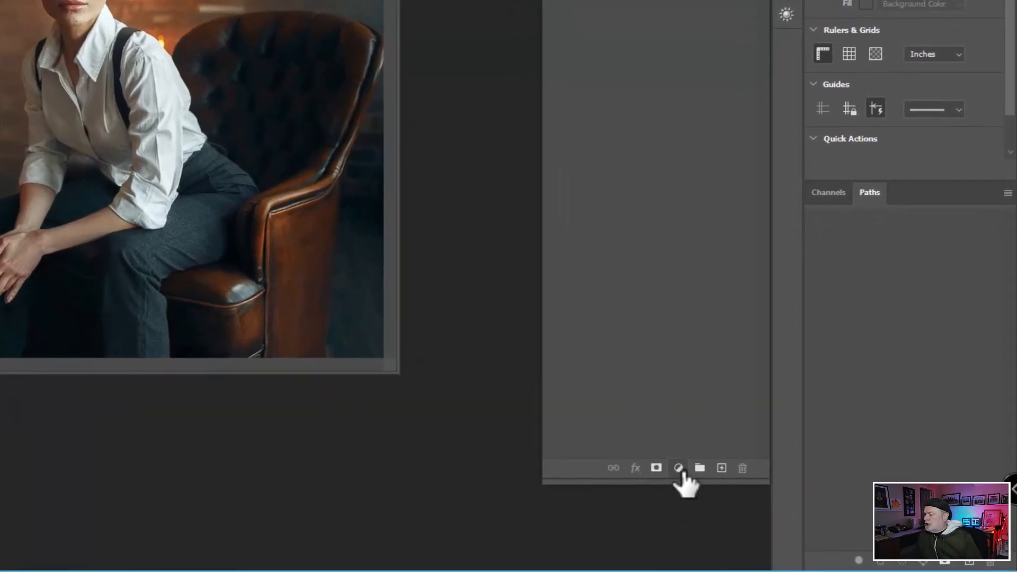
- Add a Color Balance adjustment layer above the Background layer
left_click(680, 468)
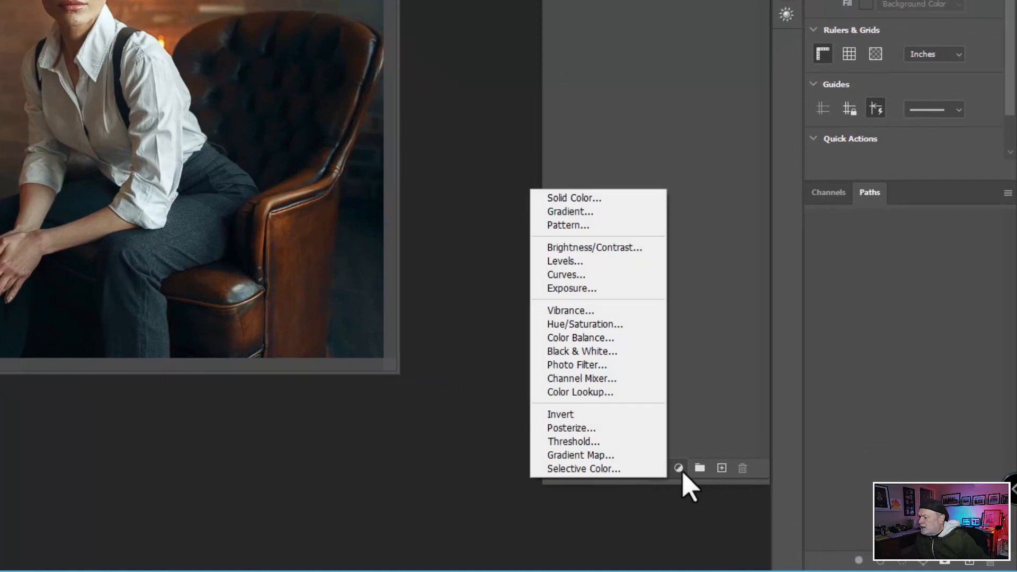
left_click(616, 339)
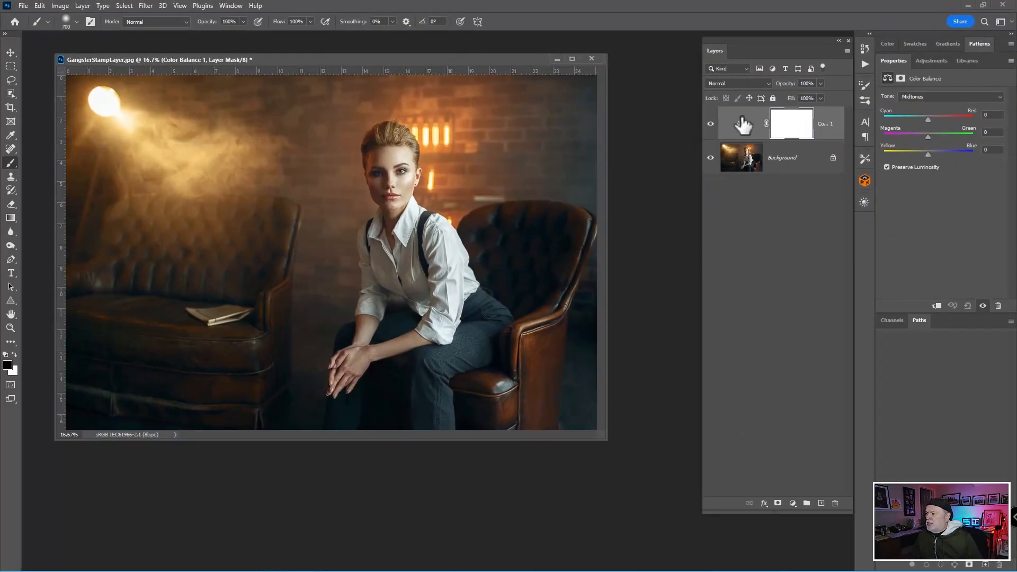
left_click(675, 12)
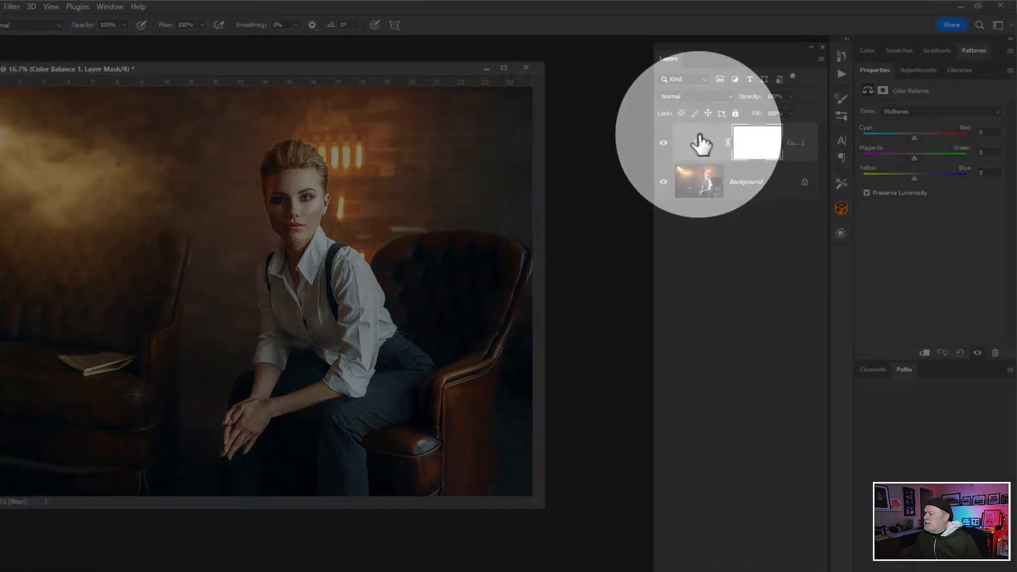
left_click(742, 117)
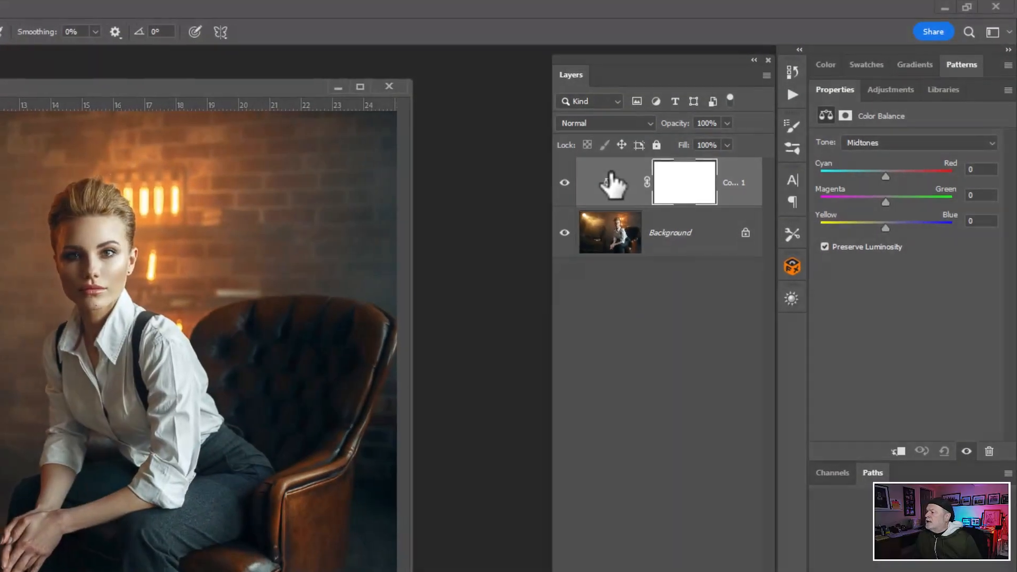
- Set the Color Balance highlights to +76 toward red
left_click(896, 144)
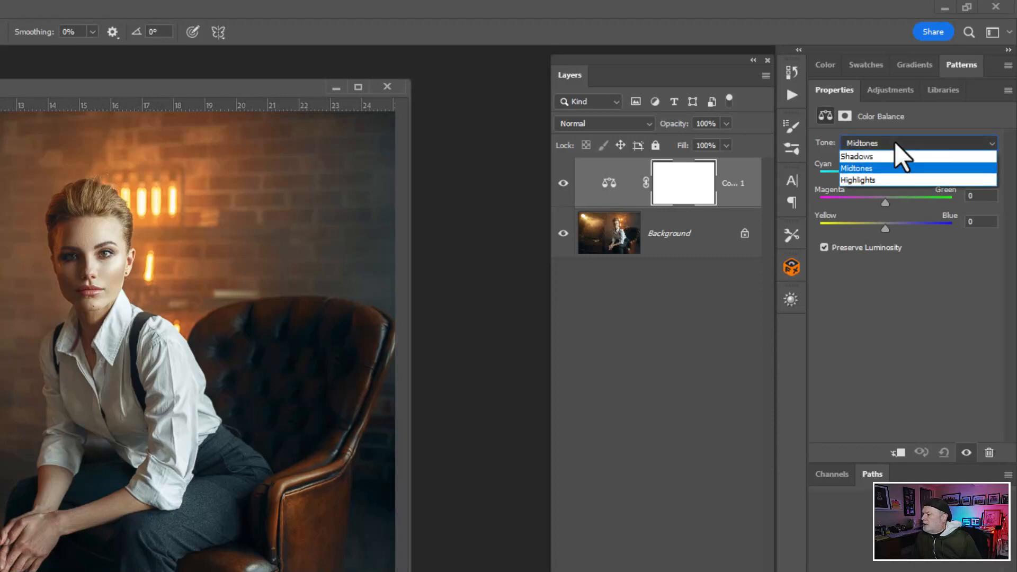
left_click(881, 180)
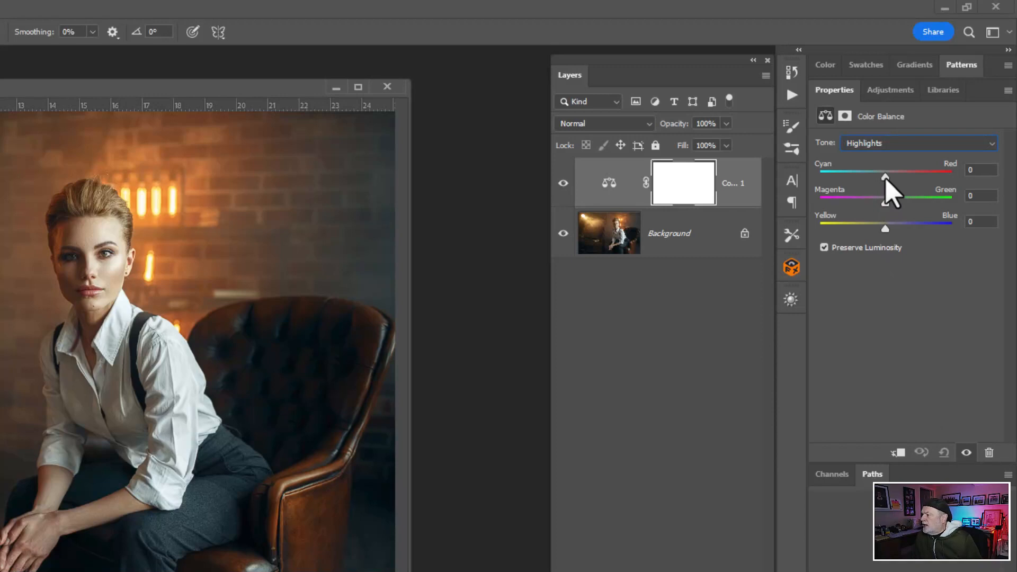
left_click_drag(886, 177, 936, 176)
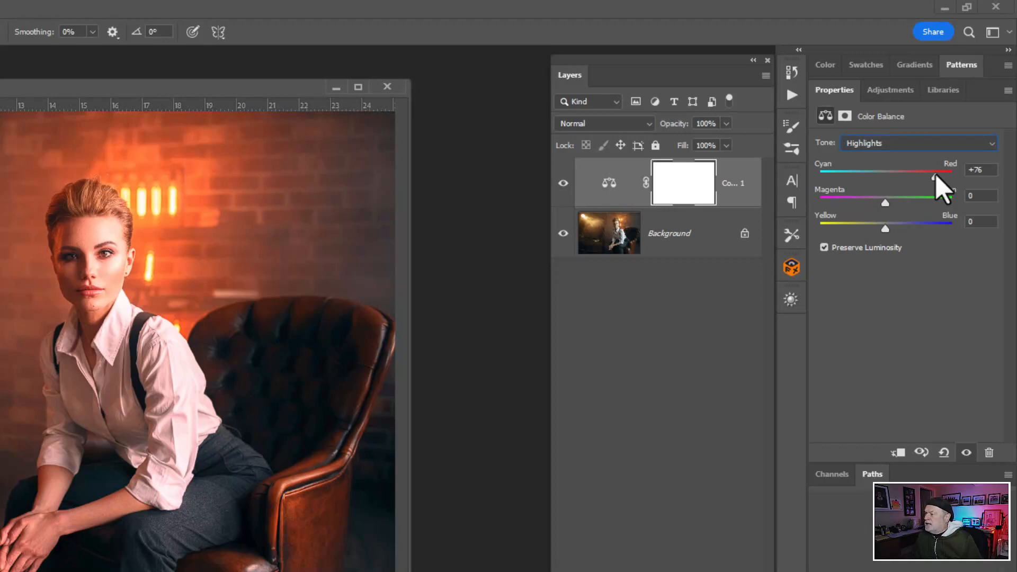
- Set the Color Balance shadows to +58 toward blue and compare the image with and without the adjustment layer
left_click(896, 144)
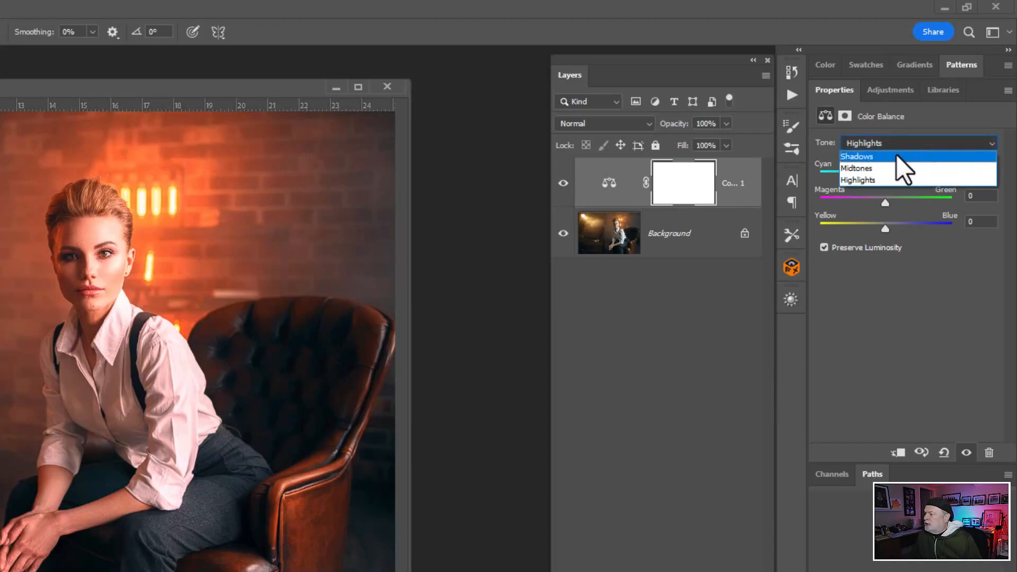
left_click(897, 155)
left_click_drag(886, 229, 924, 229)
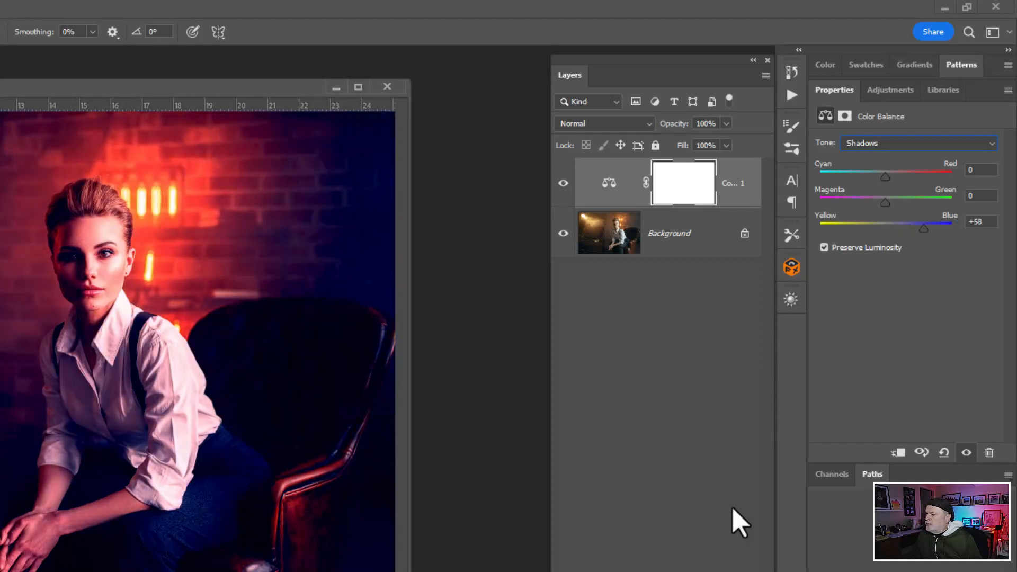
left_click(564, 183)
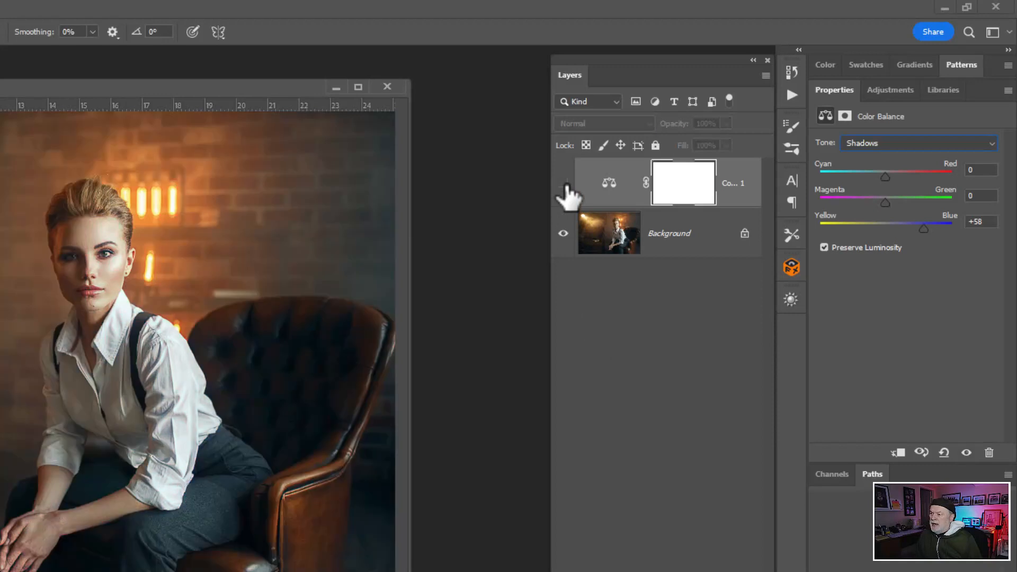
left_click(564, 184)
left_click(563, 183)
left_click(563, 184)
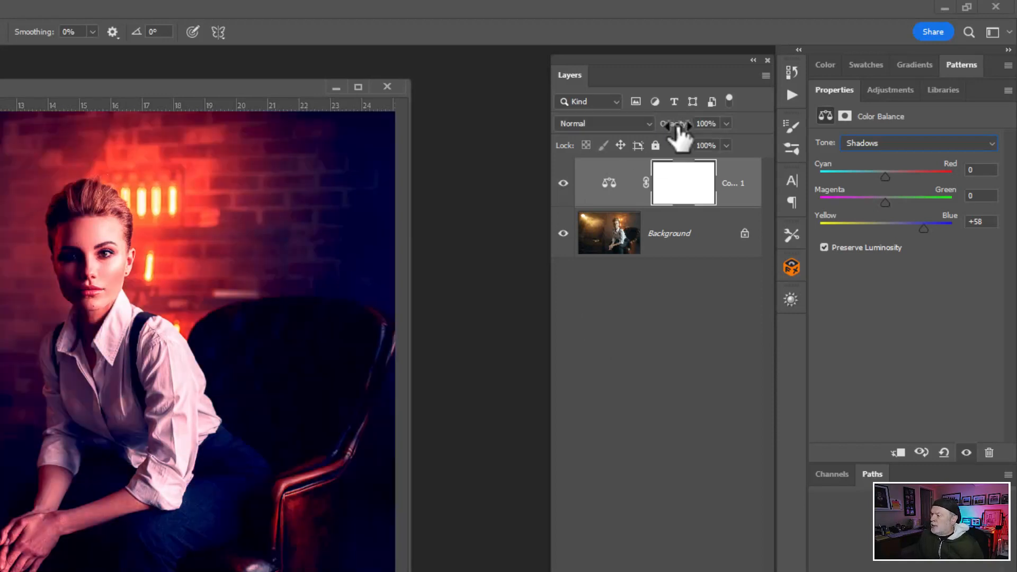
- Reduce the Color Balance layer's opacity to 28% and further to 19%, comparing the image with and without the layer
left_click_drag(676, 127, 658, 134)
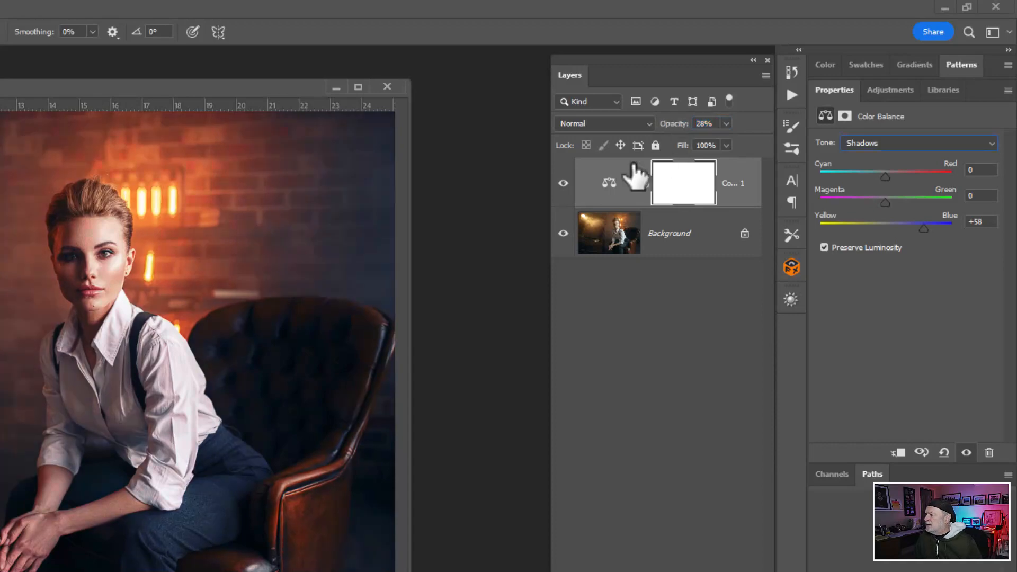
left_click(563, 183)
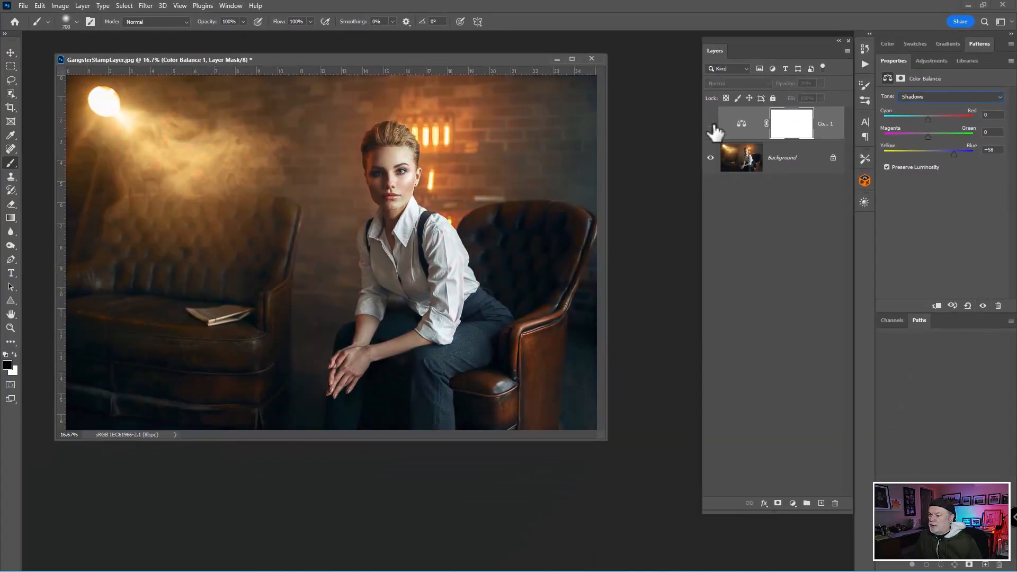
left_click(711, 125)
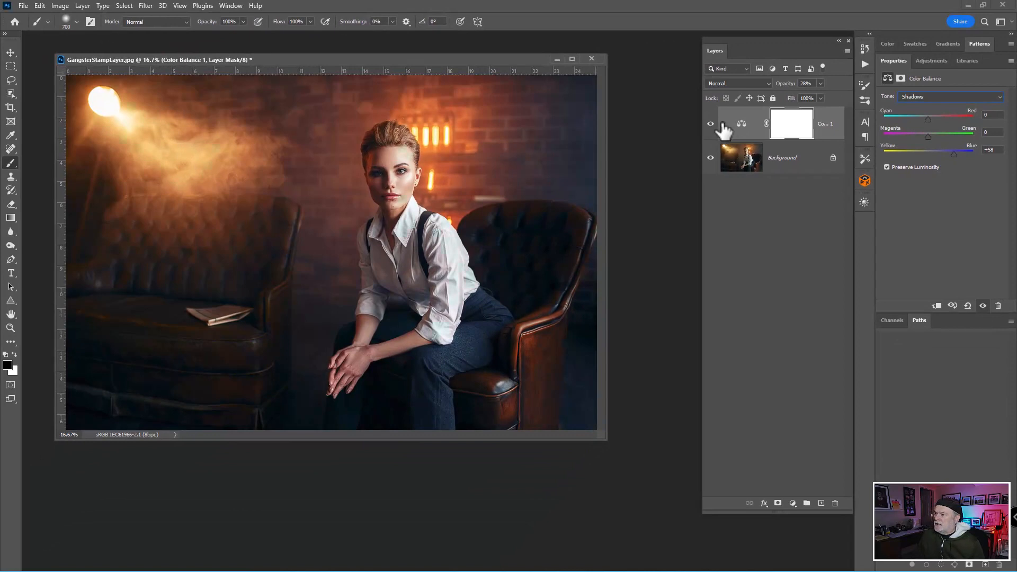
left_click_drag(789, 89, 777, 92)
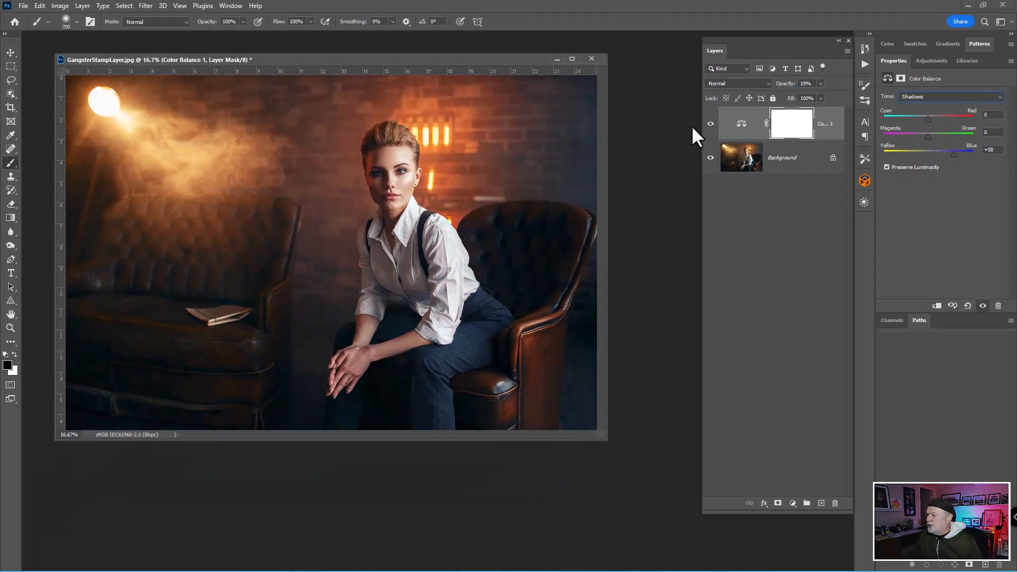
left_click(711, 124)
left_click(711, 125)
left_click(711, 125)
left_click(712, 125)
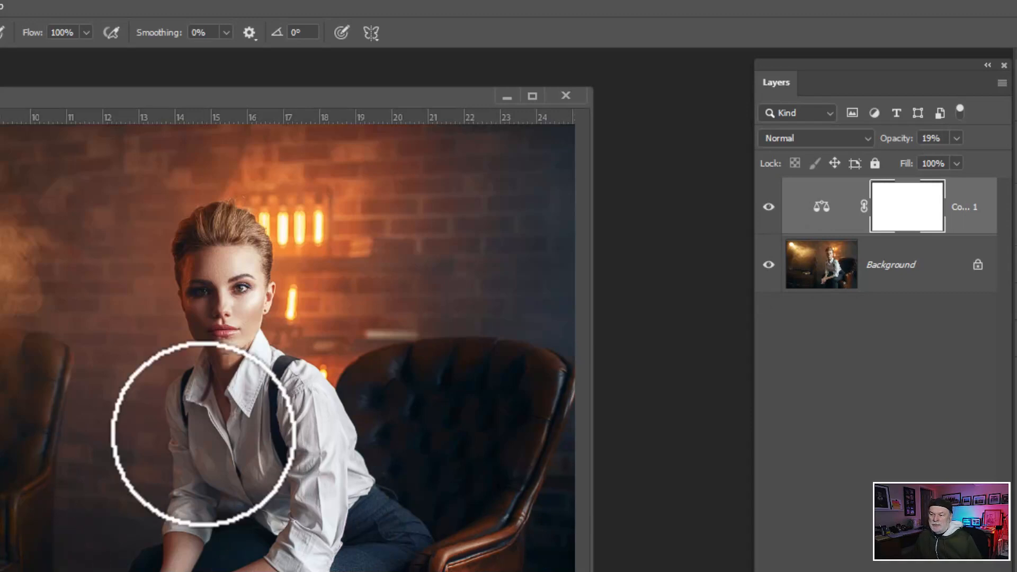
- Paint black over the woman's face on the Color Balance layer mask and compare the image with and without the layer
left_click_drag(229, 284, 233, 356)
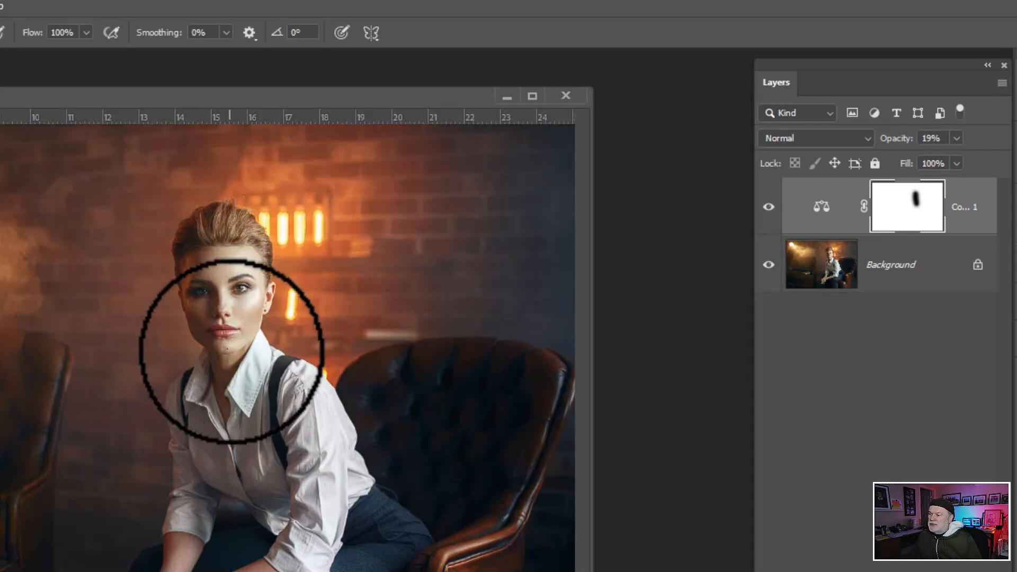
left_click(926, 213)
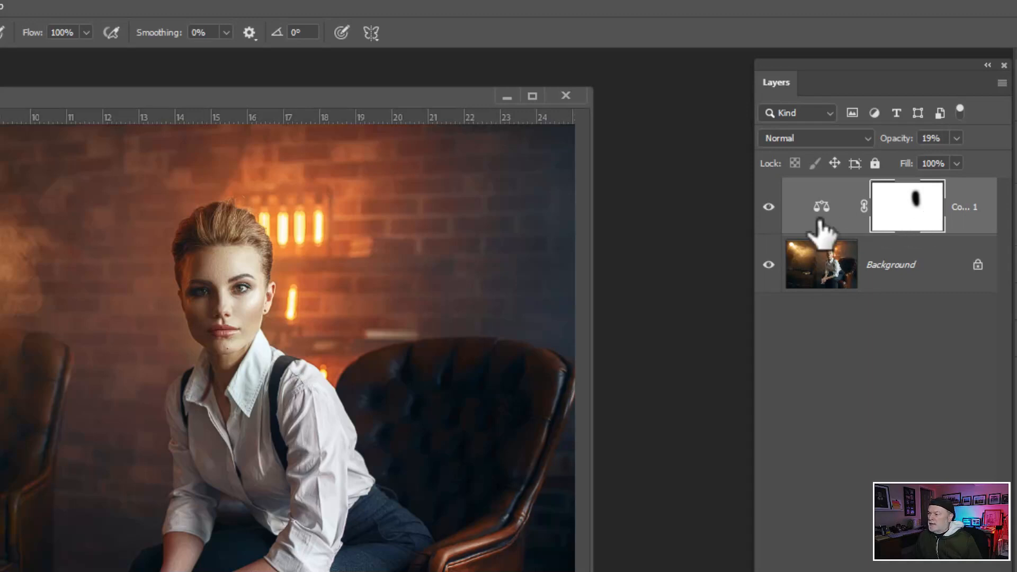
left_click(769, 207)
left_click(769, 207)
left_click(769, 206)
left_click(769, 206)
left_click(769, 207)
left_click(769, 207)
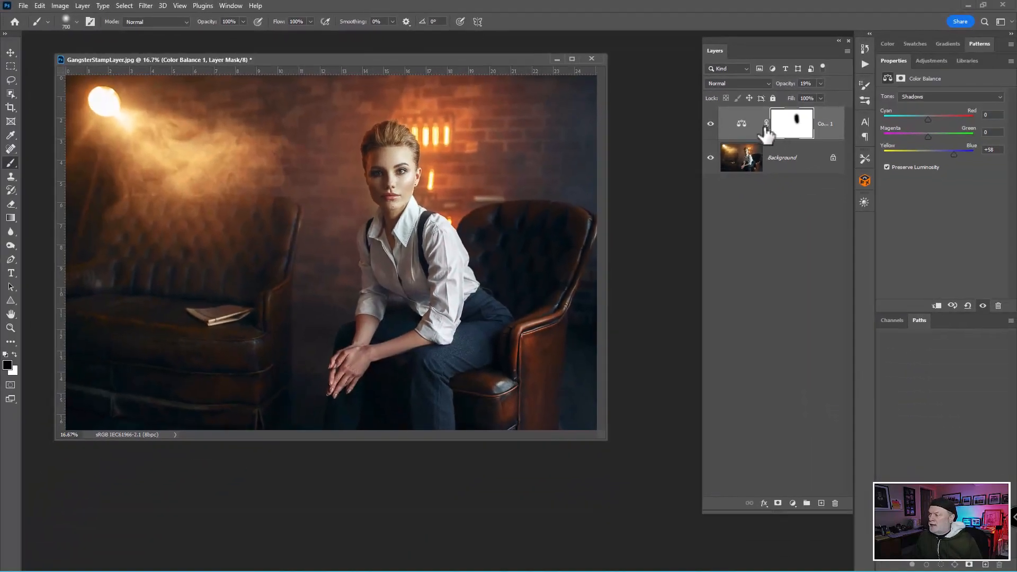
- Delete the Color Balance adjustment layer with its mask
left_click(745, 126)
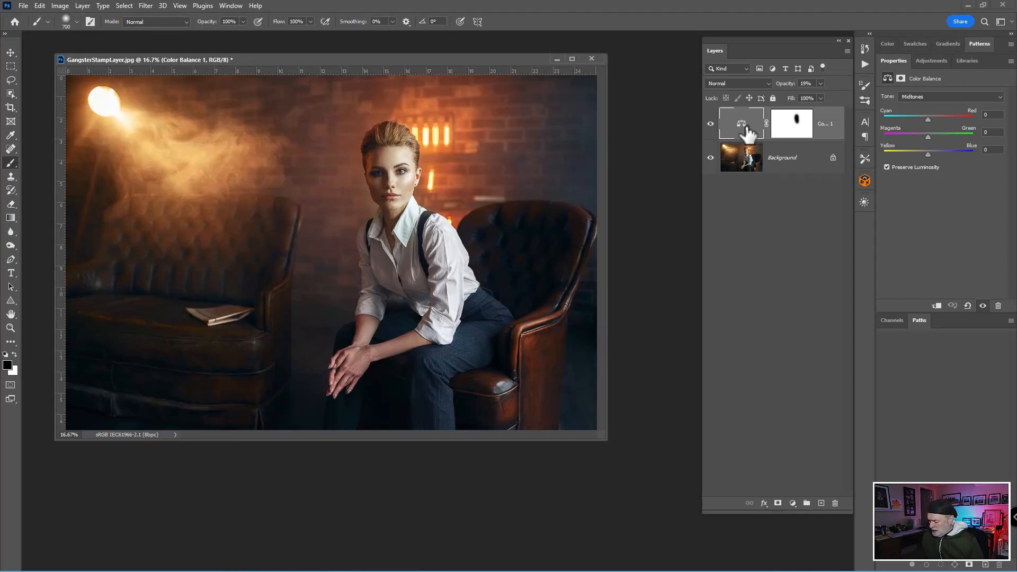
key("Delete")
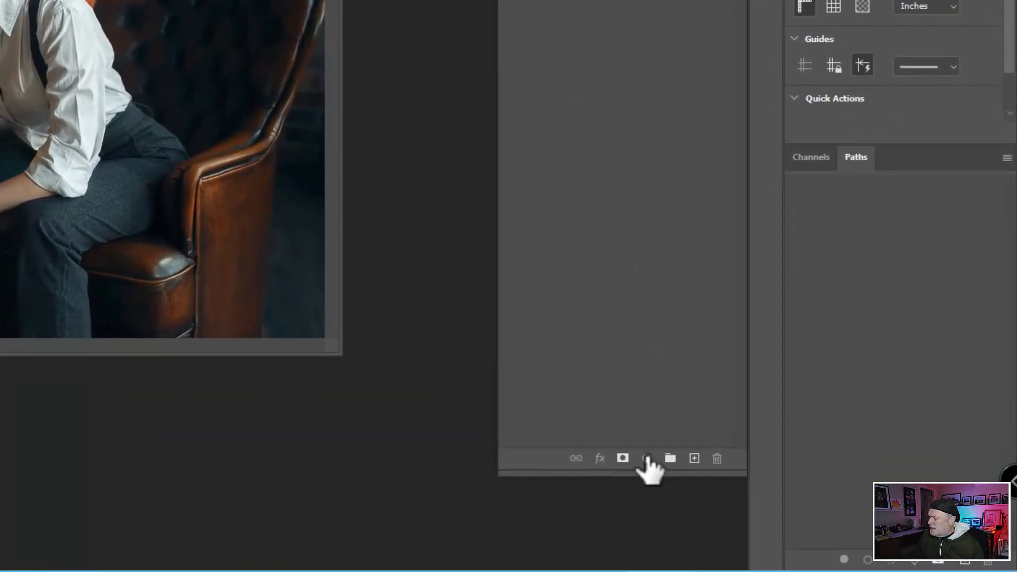
- Add a Selective Color adjustment layer above the Background and choose Whites as the colour range to adjust
left_click(647, 459)
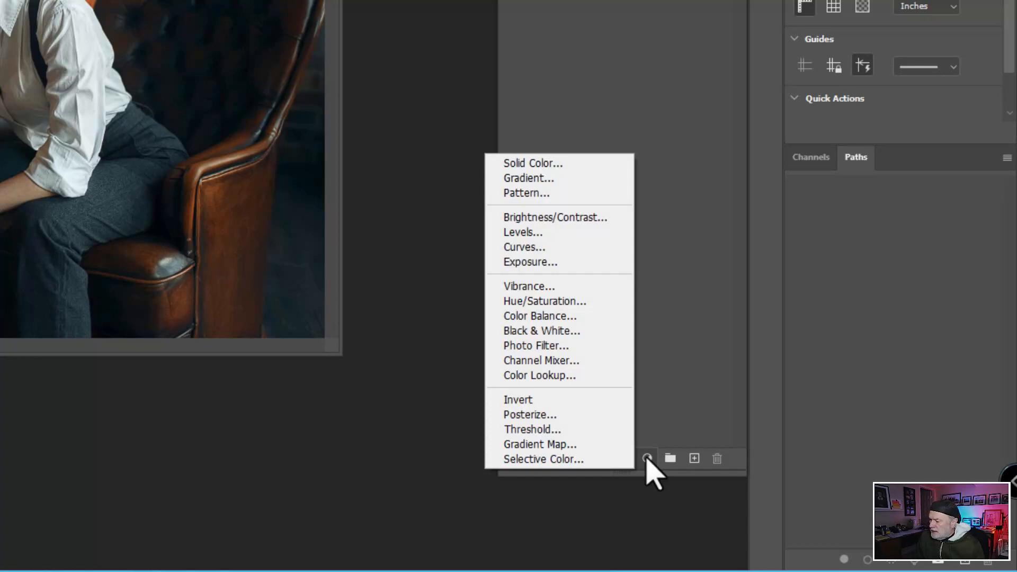
left_click(540, 459)
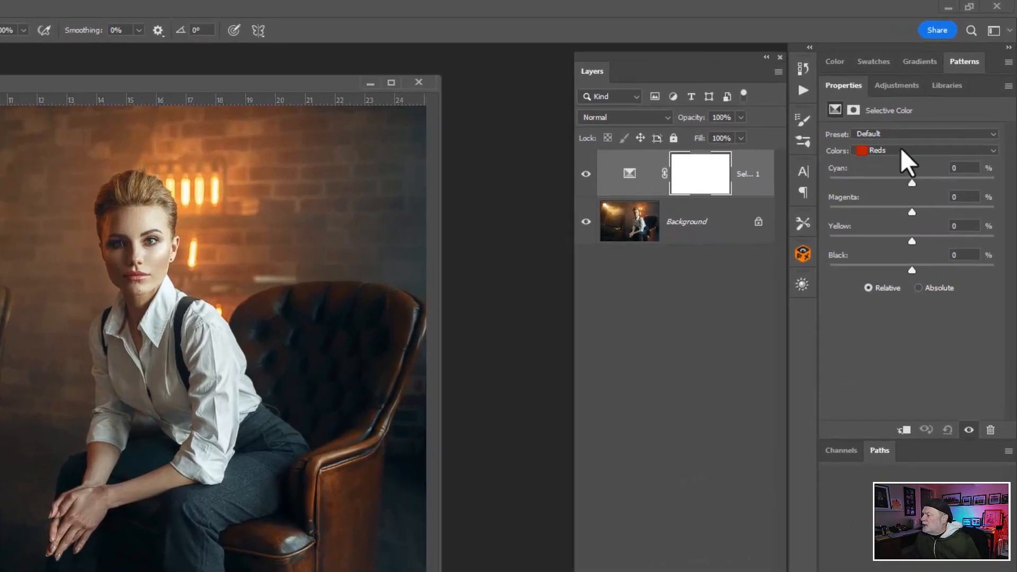
left_click(902, 133)
left_click(902, 131)
left_click(905, 151)
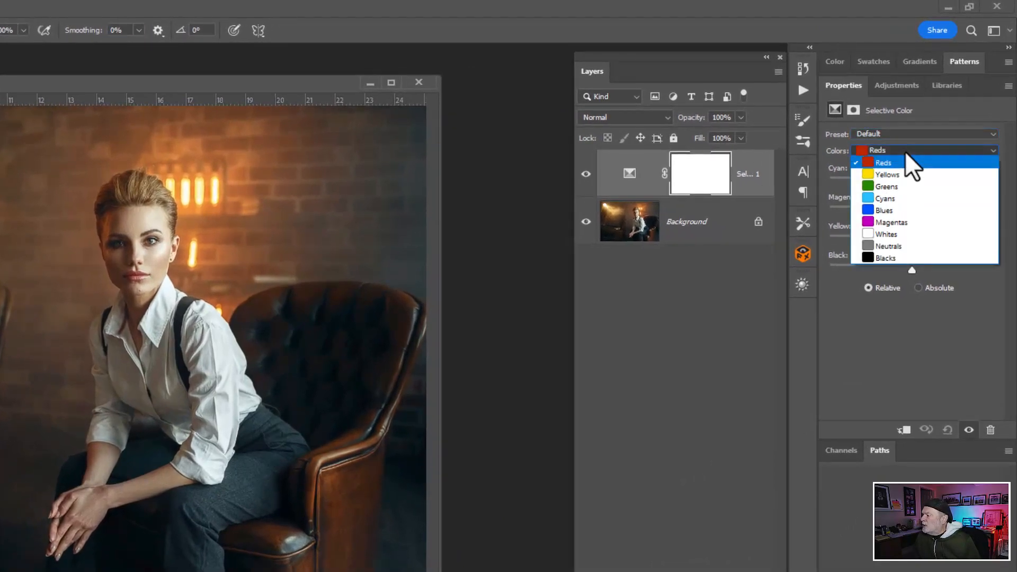
left_click(909, 233)
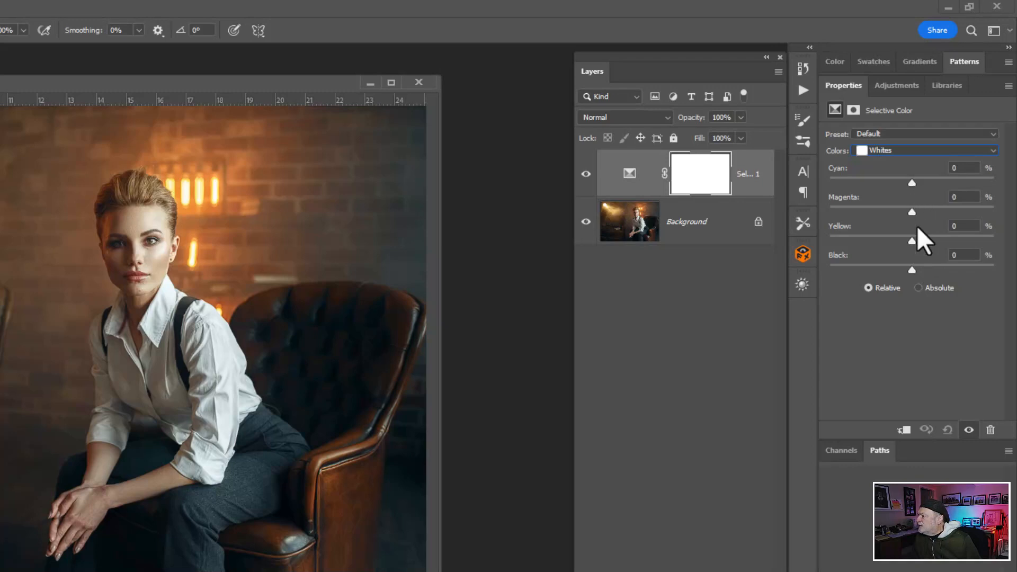
- Set Yellow to +100% for the Whites and compare the image with and without the Selective Color layer
left_click_drag(914, 240, 941, 234)
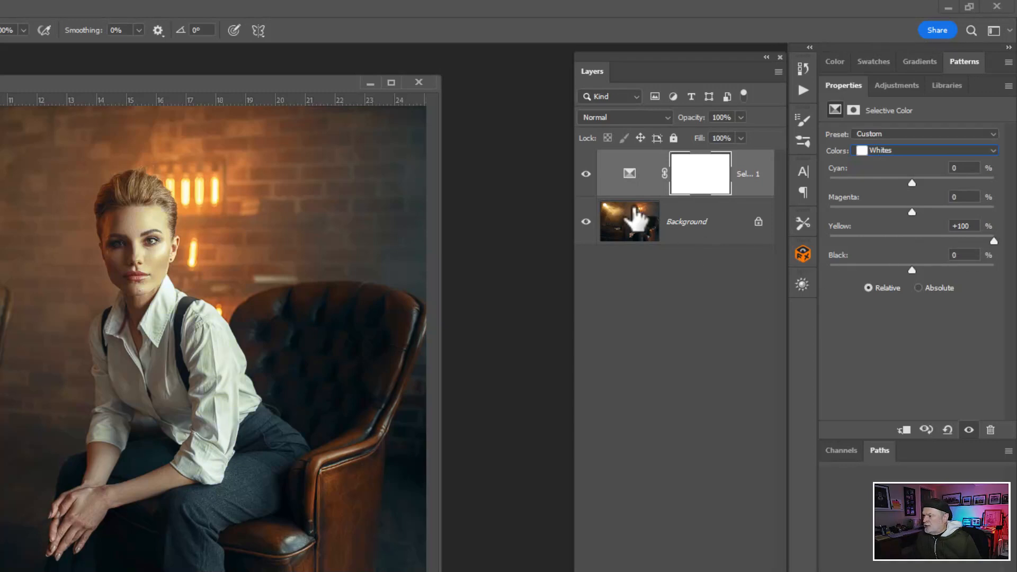
left_click(586, 174)
left_click(586, 174)
left_click(586, 174)
left_click(586, 173)
left_click(586, 174)
left_click(586, 174)
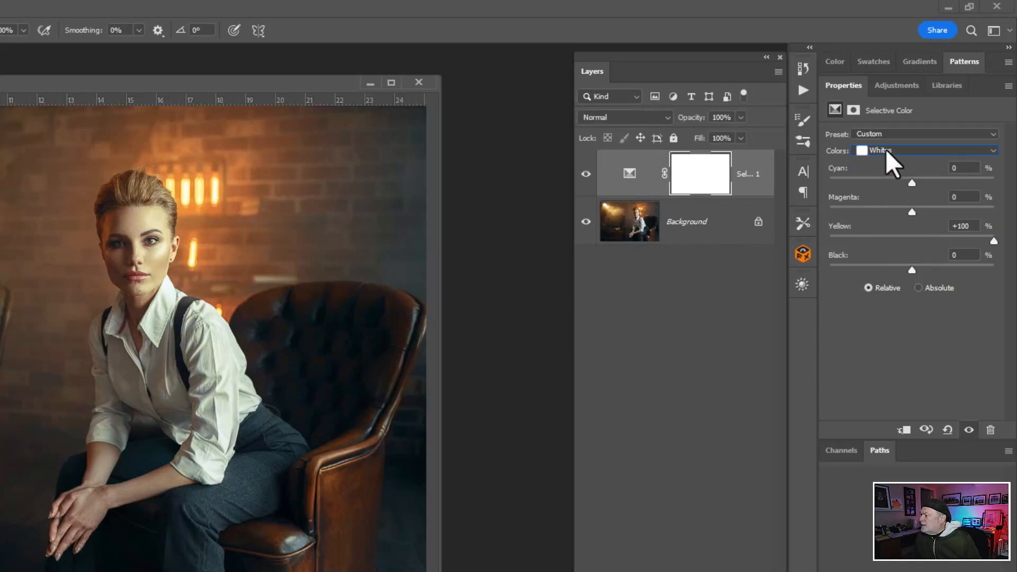
- Set Cyan to +98% for the Blacks and compare the image with and without the Selective Color layer
left_click(886, 149)
left_click(898, 258)
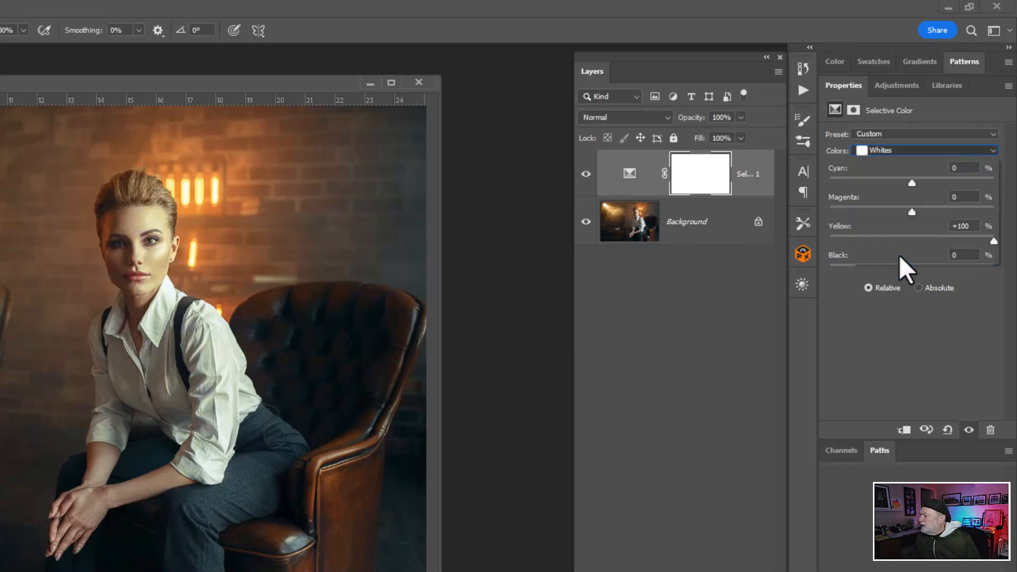
left_click_drag(910, 185, 934, 182)
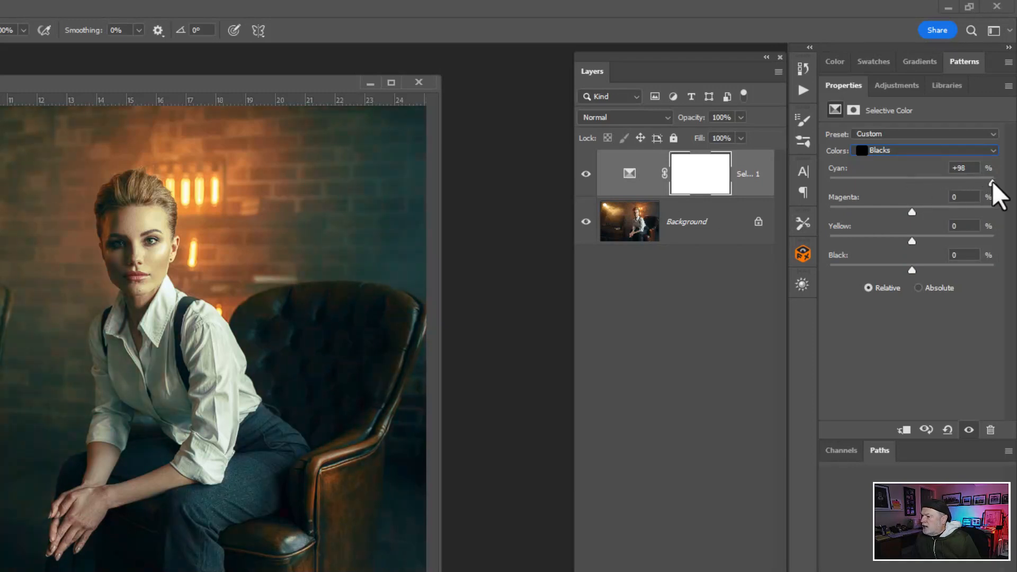
left_click(586, 174)
left_click(586, 174)
left_click(587, 175)
left_click(586, 175)
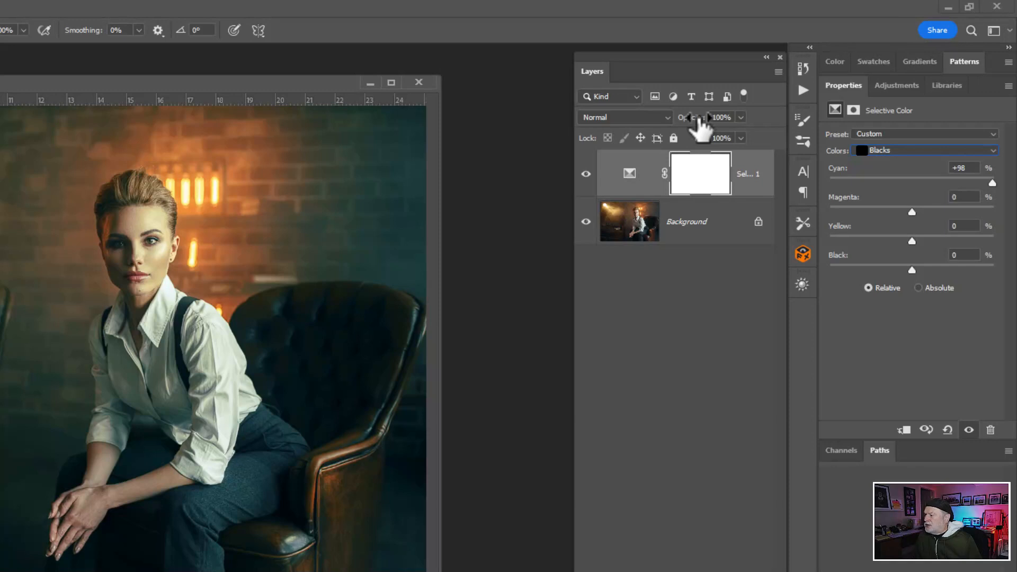
- Reduce the Selective Color layer's opacity to 72% and compare the image with and without the layer
left_click_drag(699, 125, 685, 123)
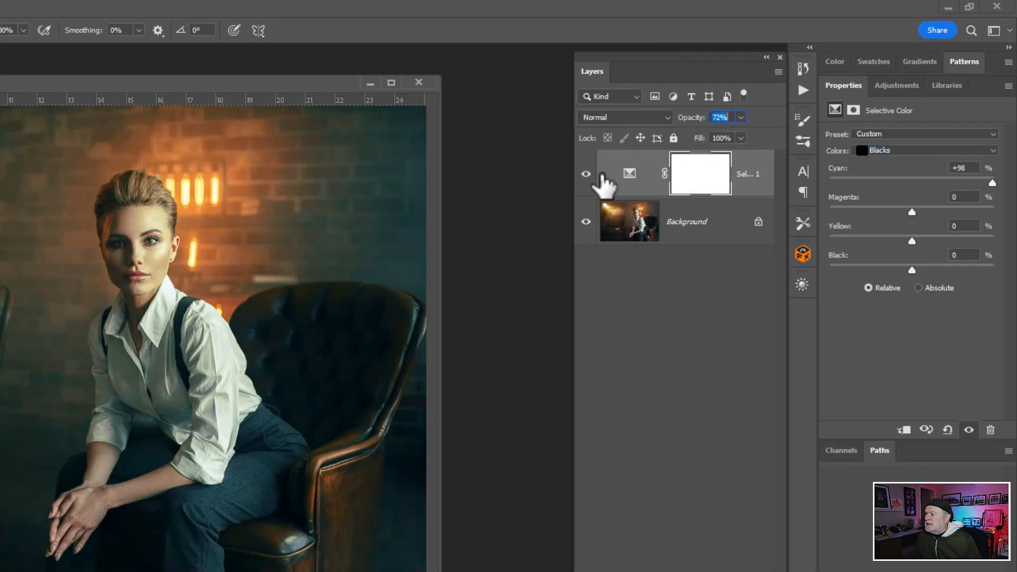
left_click(586, 174)
left_click(586, 174)
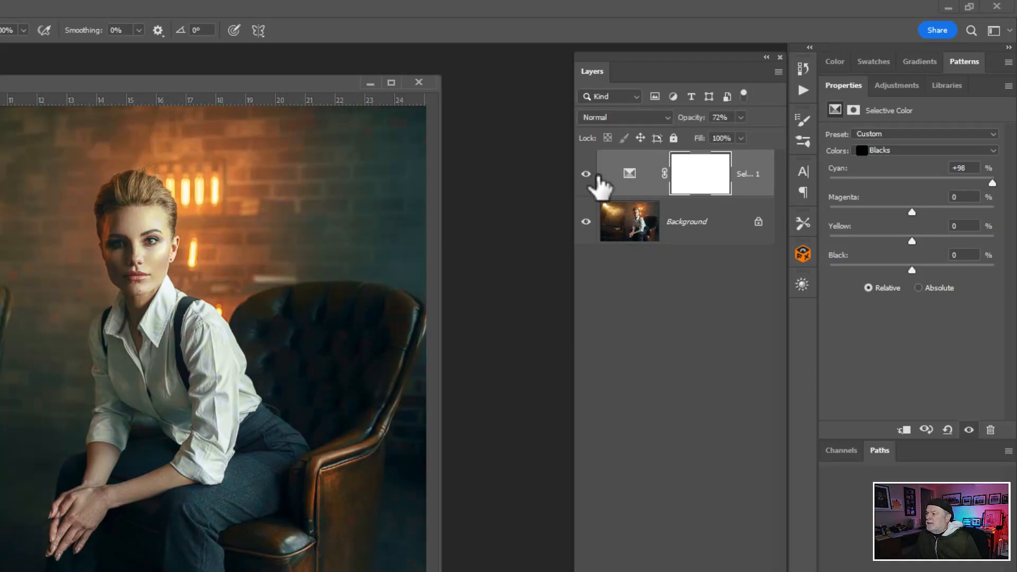
- Paint black over the woman's face on the Selective Color layer mask and compare the image with and without the layer
left_click(695, 176)
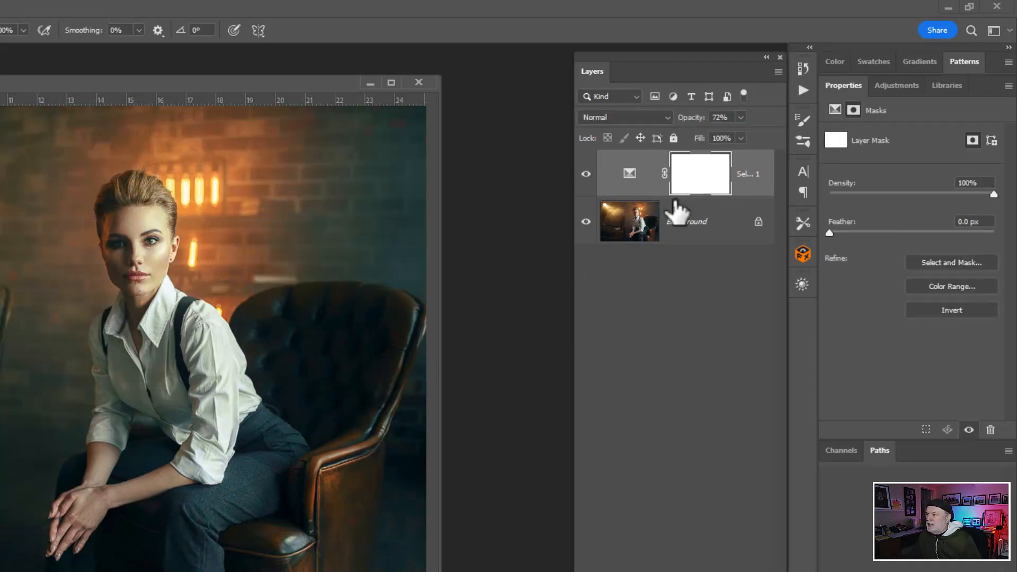
mouse_move(142, 268)
left_mouse_down()
mouse_move(136, 221)
mouse_move(148, 317)
mouse_move(157, 323)
mouse_move(148, 240)
mouse_move(152, 325)
mouse_move(170, 340)
left_mouse_up()
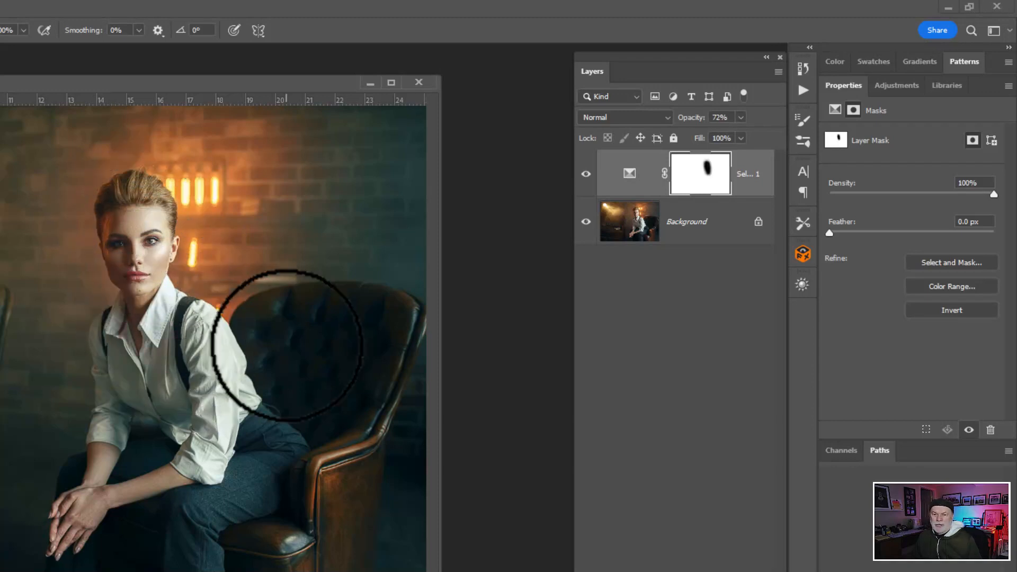
left_click(586, 173)
left_click(586, 174)
left_click(586, 173)
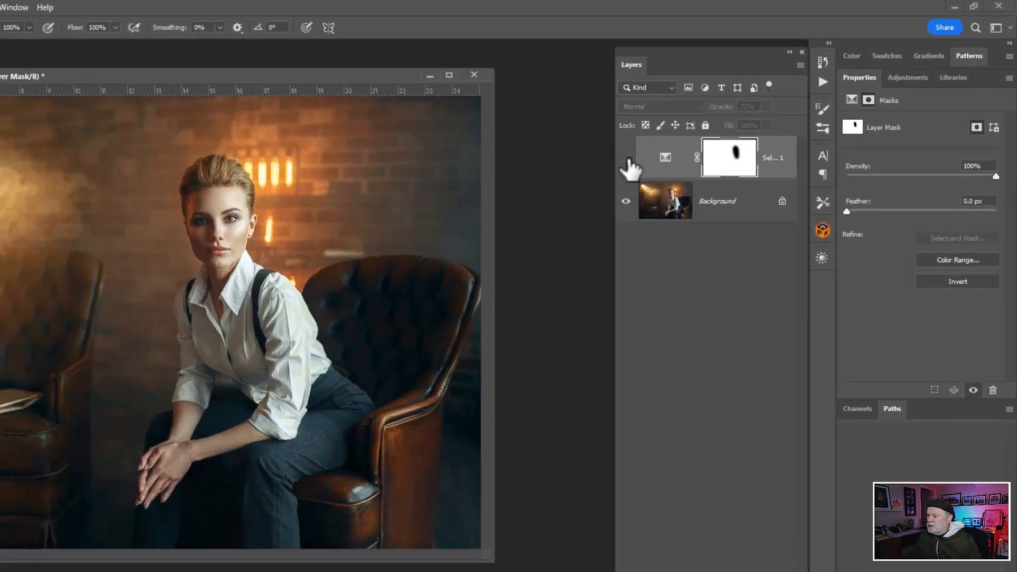
left_click(621, 160)
left_click(621, 161)
left_click(621, 161)
left_click(621, 161)
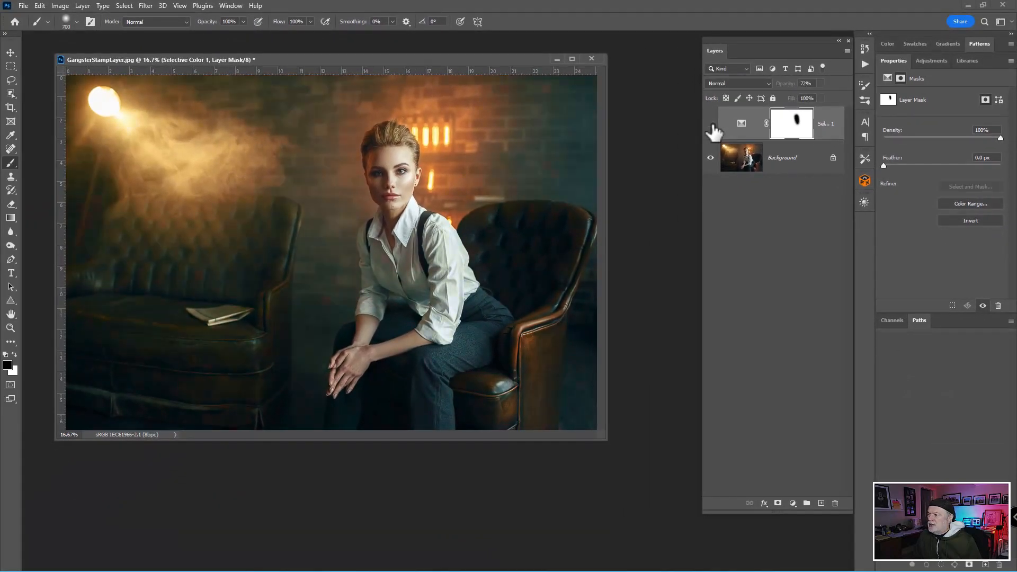
left_click(711, 124)
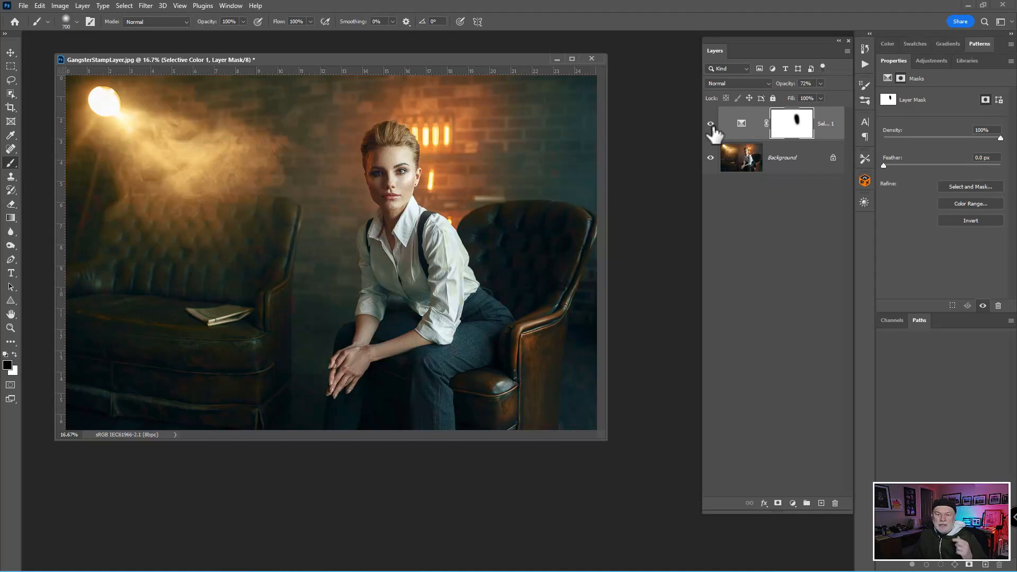
- Delete the Selective Color adjustment layer
left_click(754, 127)
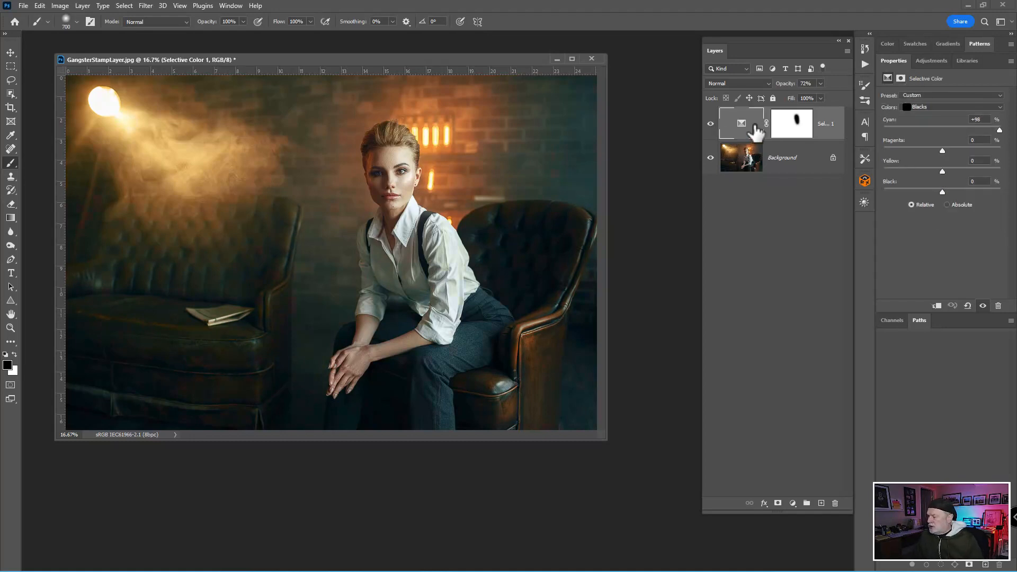
key("Delete")
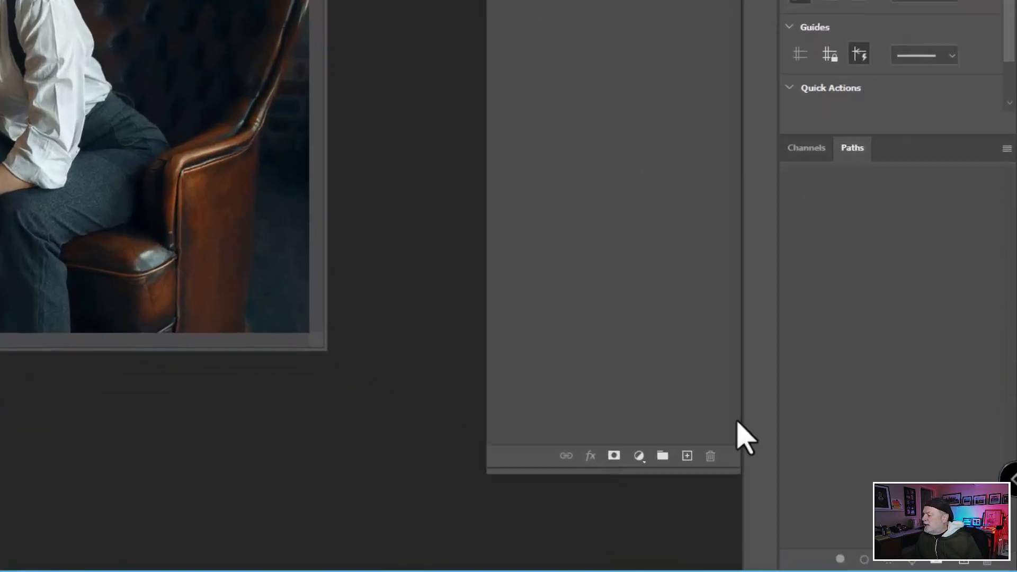
- Add a Color Lookup adjustment layer above the Background and load the Bleach Bypass.look 3D LUT
left_click(595, 442)
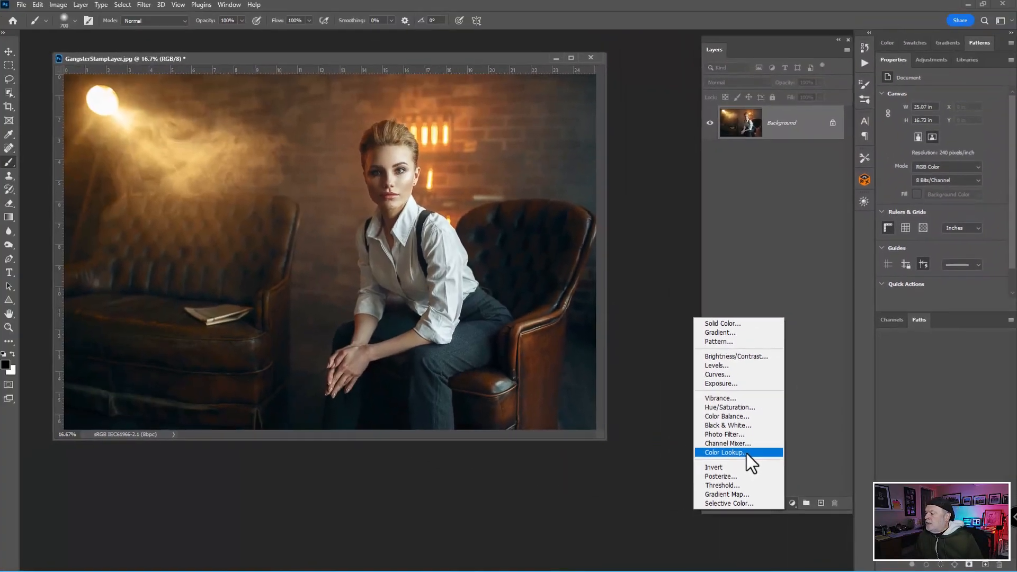
left_click(509, 348)
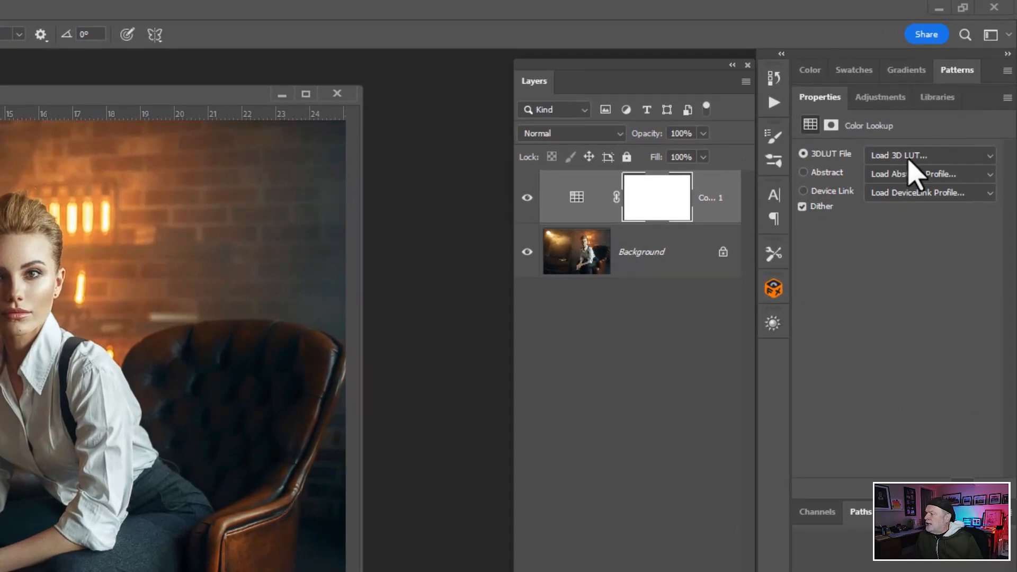
left_click(908, 157)
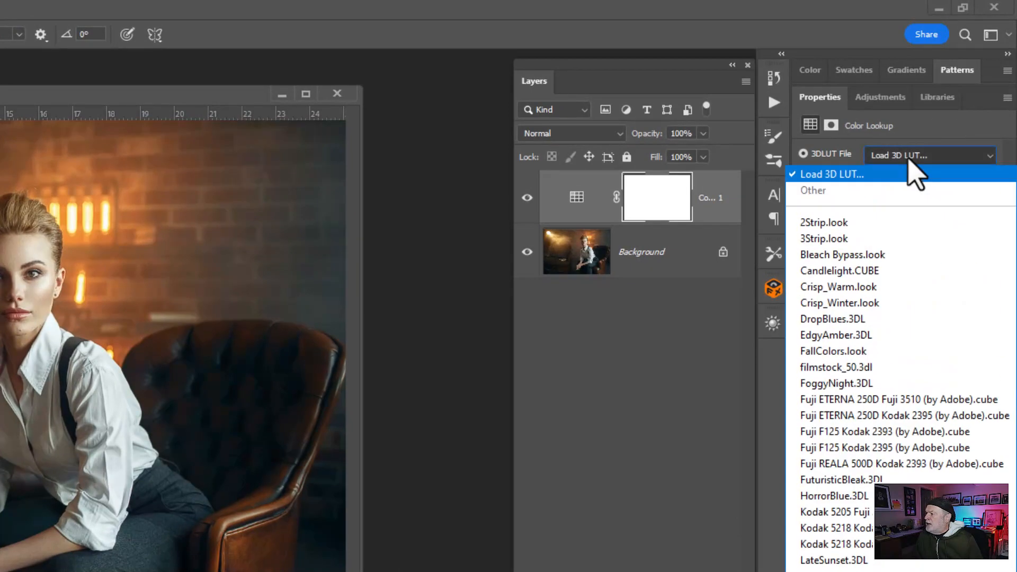
left_click(869, 258)
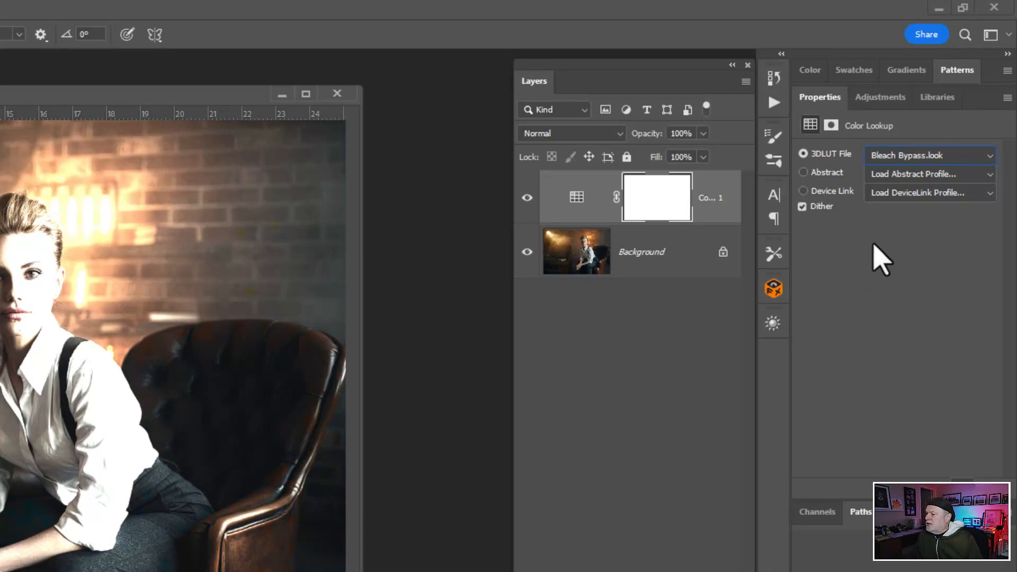
- Preview neighbouring 3D LUTs such as Candlelight.CUBE on the Color Lookup layer and settle on 2Strip.look
key("Down")
key("Down")
key("Down")
key("Down")
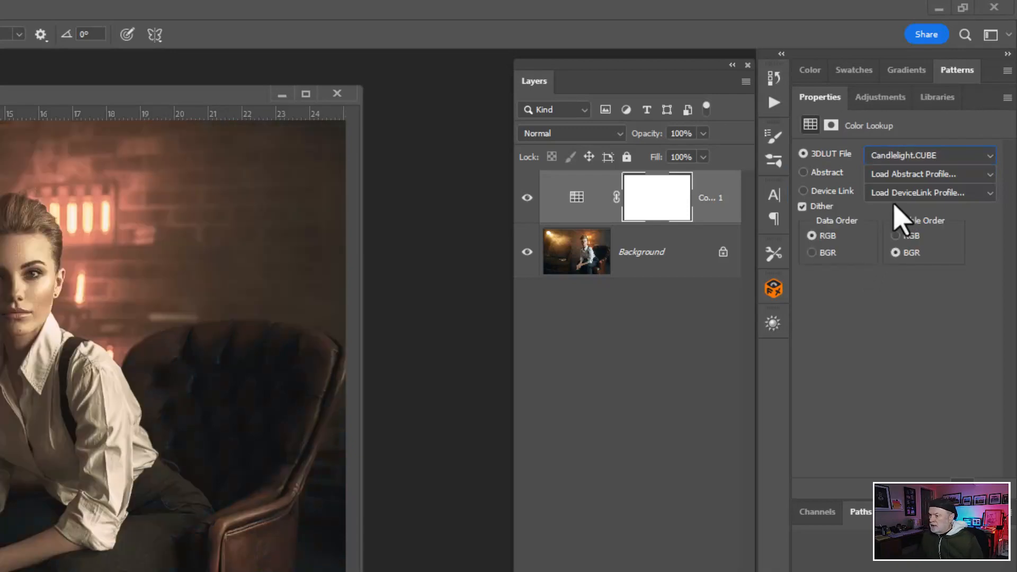
key("Up")
key("Up")
key("Up")
key("Up")
key("Up")
key("Up")
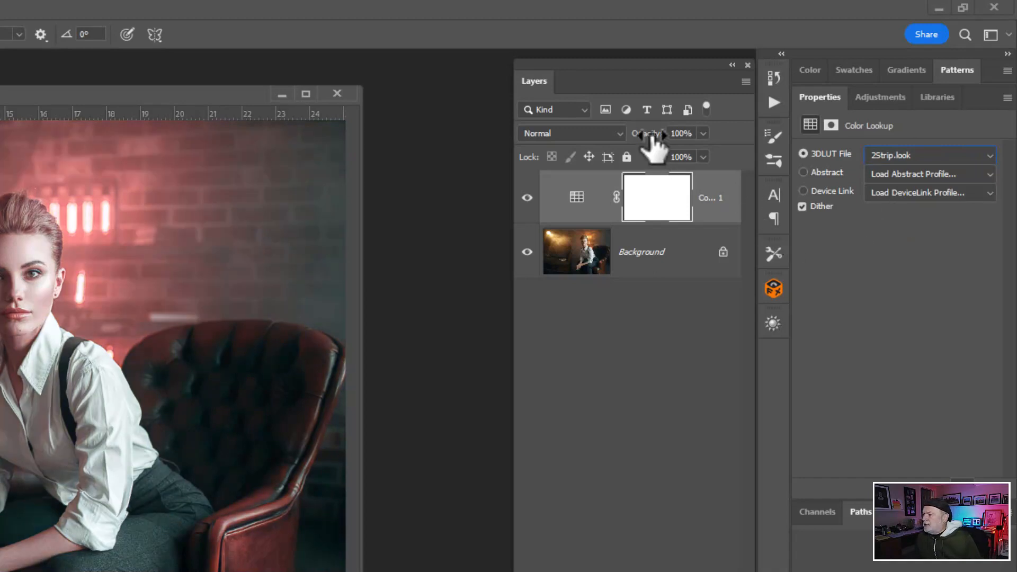
- Reduce the Color Lookup layer's opacity to 49% and reselect 2Strip.look as its 3D LUT
mouse_move(652, 139)
left_mouse_down()
mouse_move(629, 152)
mouse_move(656, 152)
mouse_move(638, 141)
mouse_move(653, 141)
left_mouse_up()
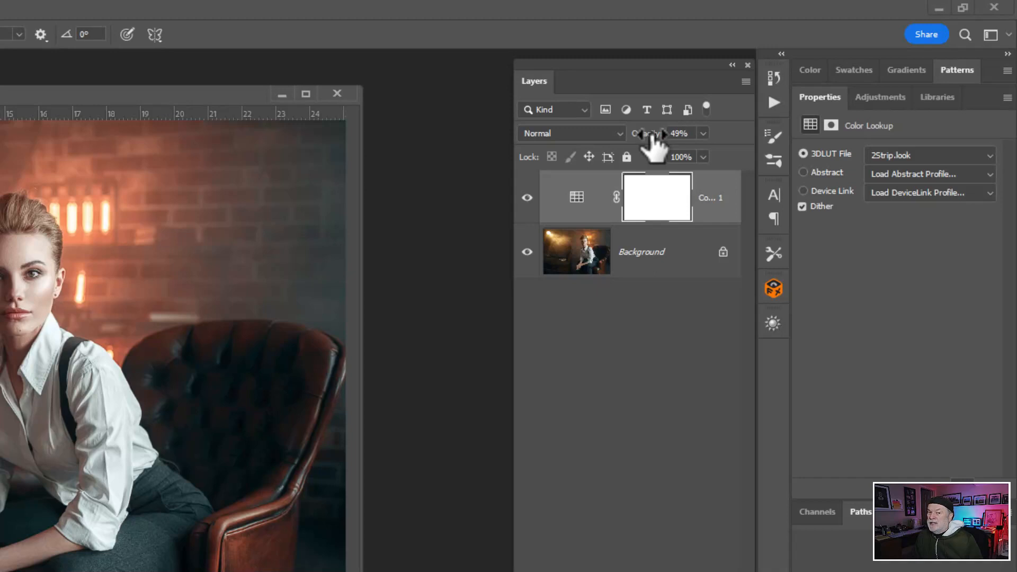
left_click_drag(652, 141, 651, 141)
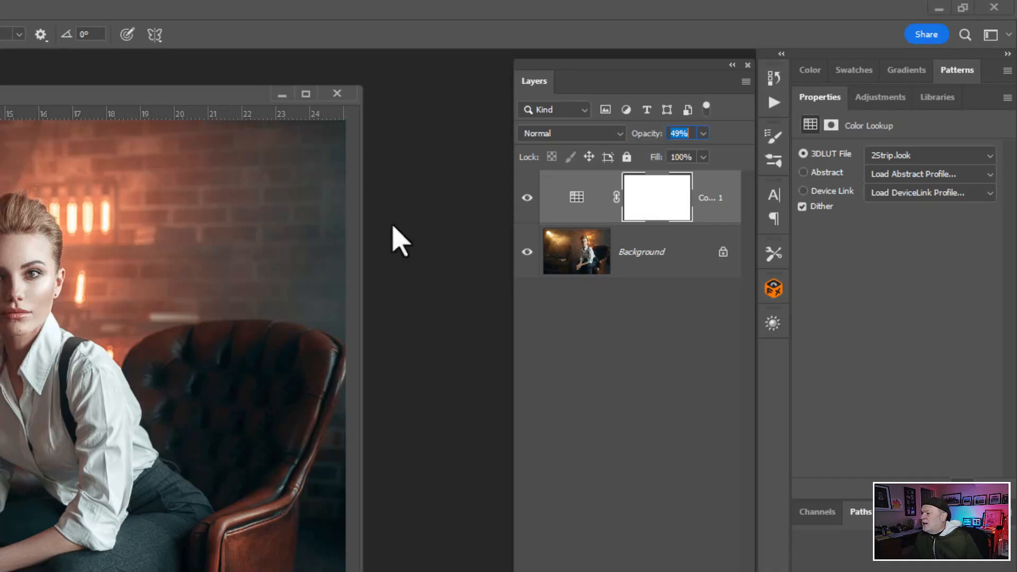
left_click(920, 158)
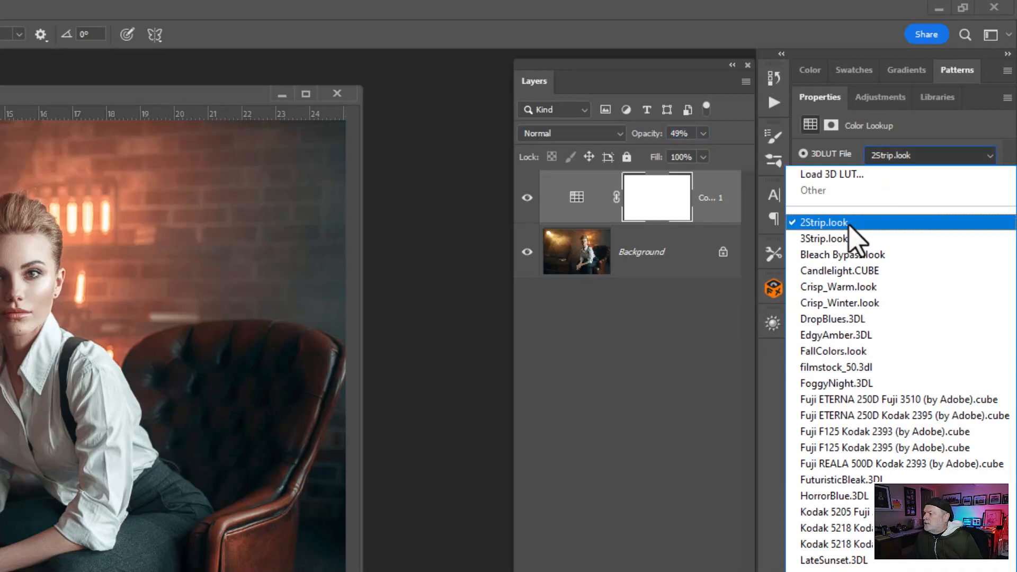
left_click(849, 225)
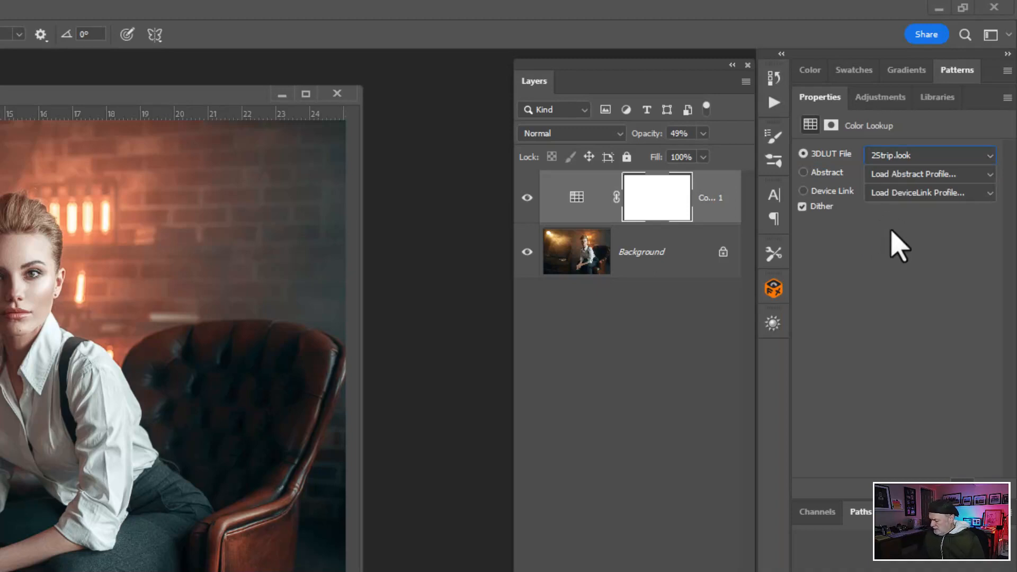
- Preview the 3D LUTs one after another on the portrait, from 2Strip.look forward to Moonlight.3DL
key("Down")
key("Down")
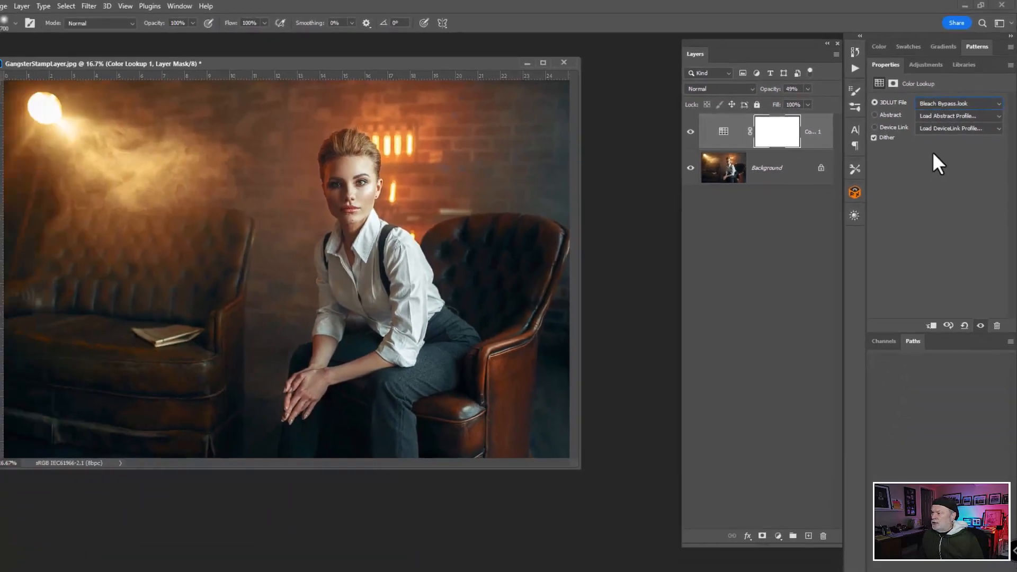
key("Down")
key("Down")
key("Down")
key("Down")
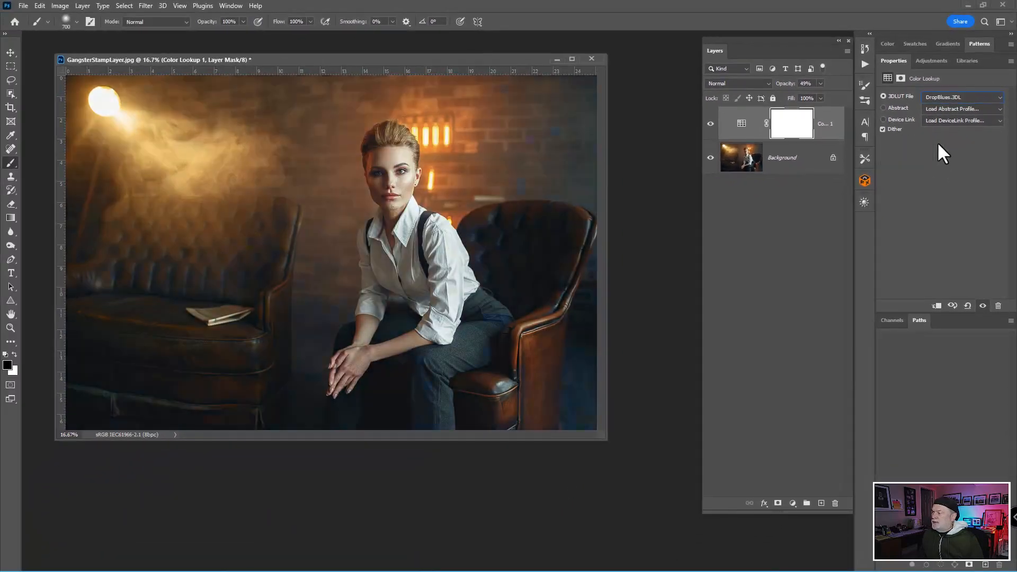
key("Down")
key("Down")
key("Down")
key("Down")
key("Down")
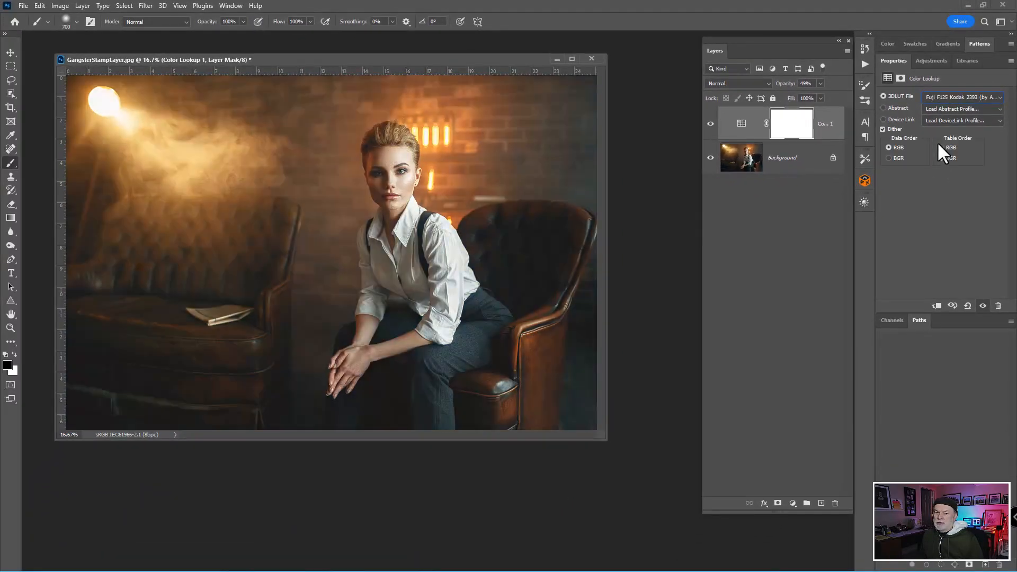
key("Down")
key("Down")
key("Down")
key("Down")
key("Down")
key("Down")
key("Down")
key("Down")
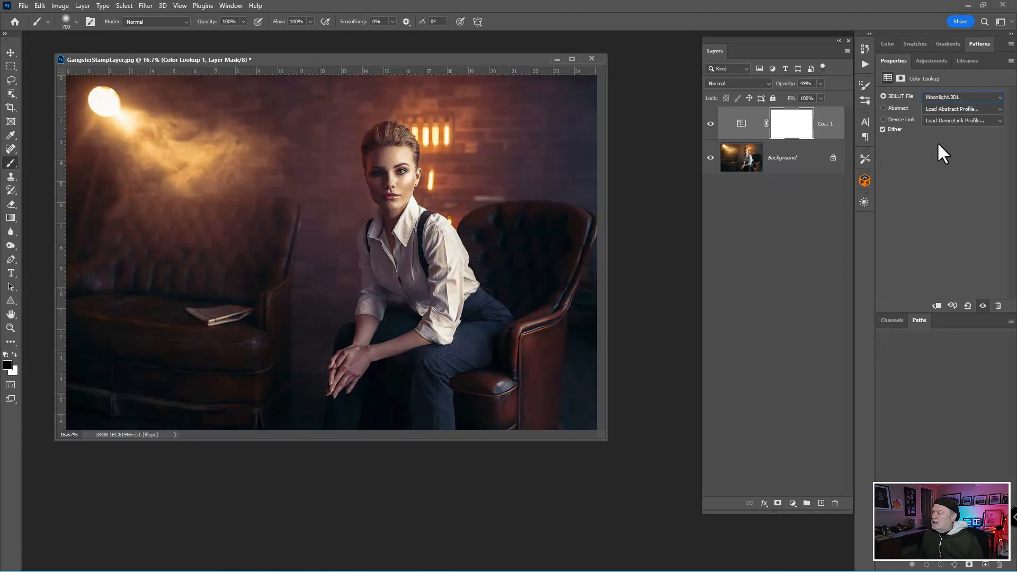
- Go back through the 3D LUTs one by one from Moonlight.3DL to 2Strip.look, previewing each on the portrait
key("Up")
key("Up")
key("Up")
key("Up")
key("Up")
key("Up")
key("Up")
key("Up")
key("Up")
key("Up")
key("Up")
key("Up")
key("Up")
key("Up")
key("Up")
key("Up")
key("Up")
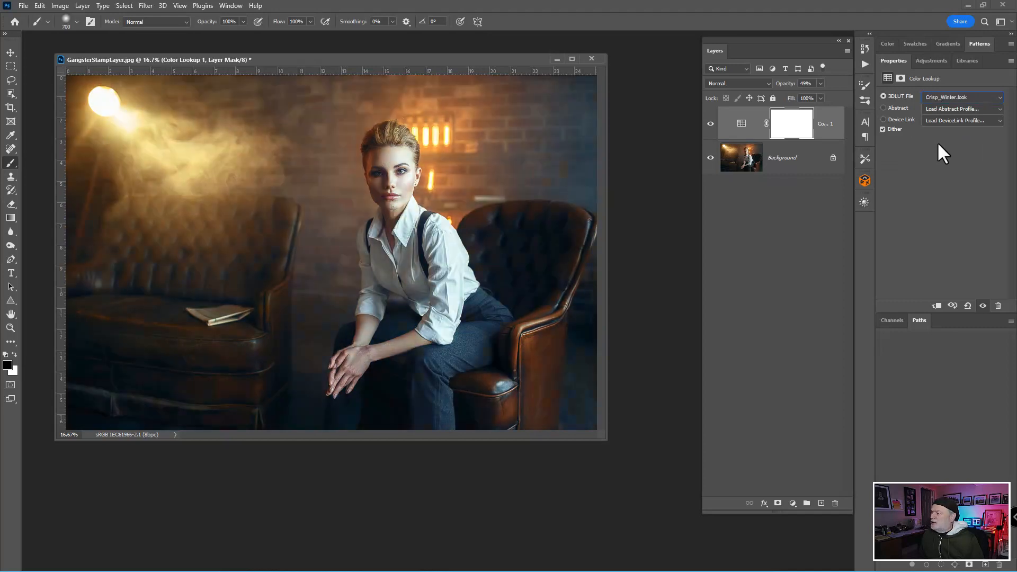
key("Up")
key("Up")
key("Up")
key("Up")
key("Up")
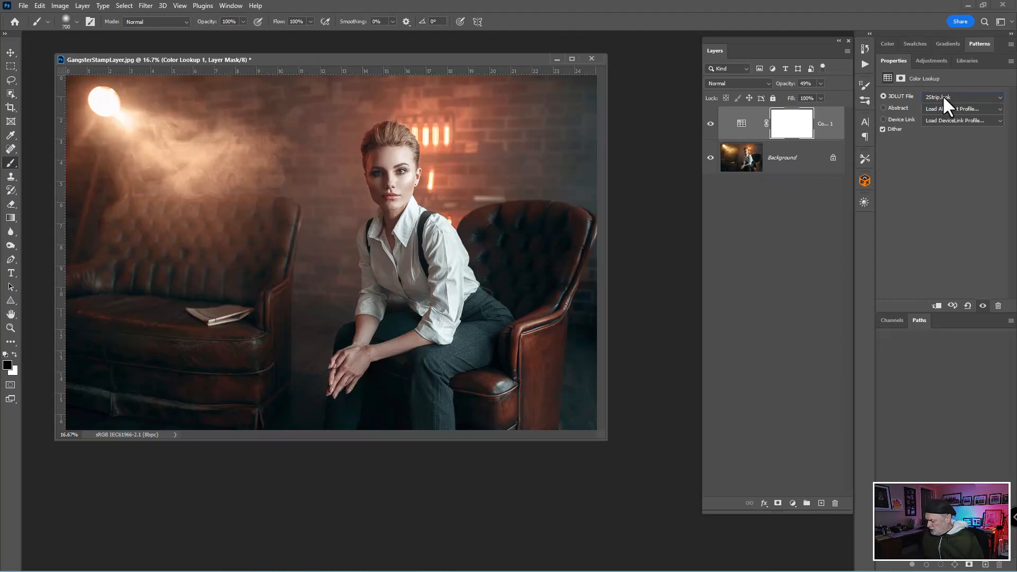
- Preview the 3D LUTs one after another on the portrait, from 2Strip.look forward to Fuji ETERNA 250D Fuji 3510 (by Adobe).cube
key("Down")
key("Down")
key("Down")
key("Down")
key("Down")
key("Down")
key("Down")
key("Down")
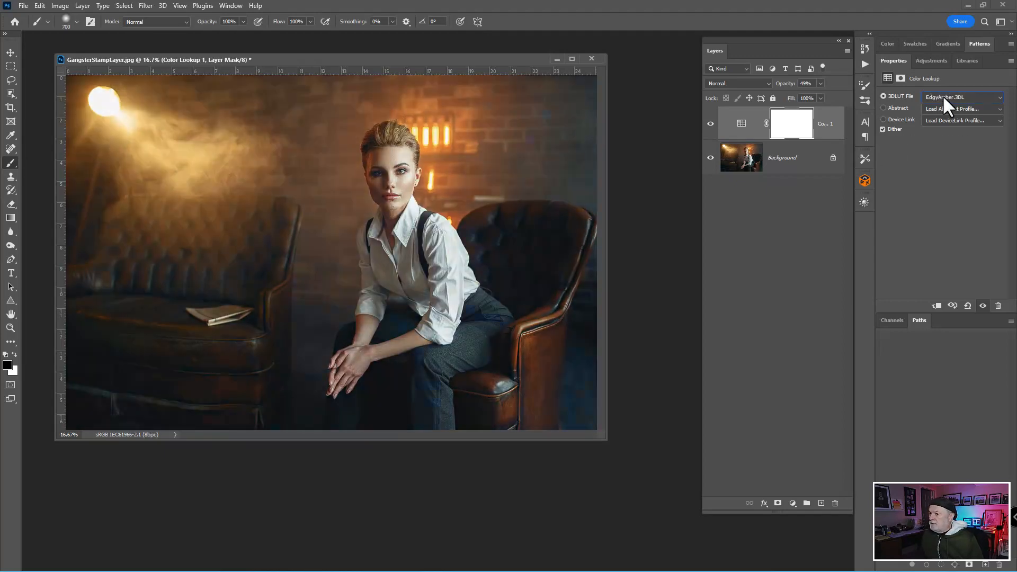
key("Down")
key("Down")
key("Down")
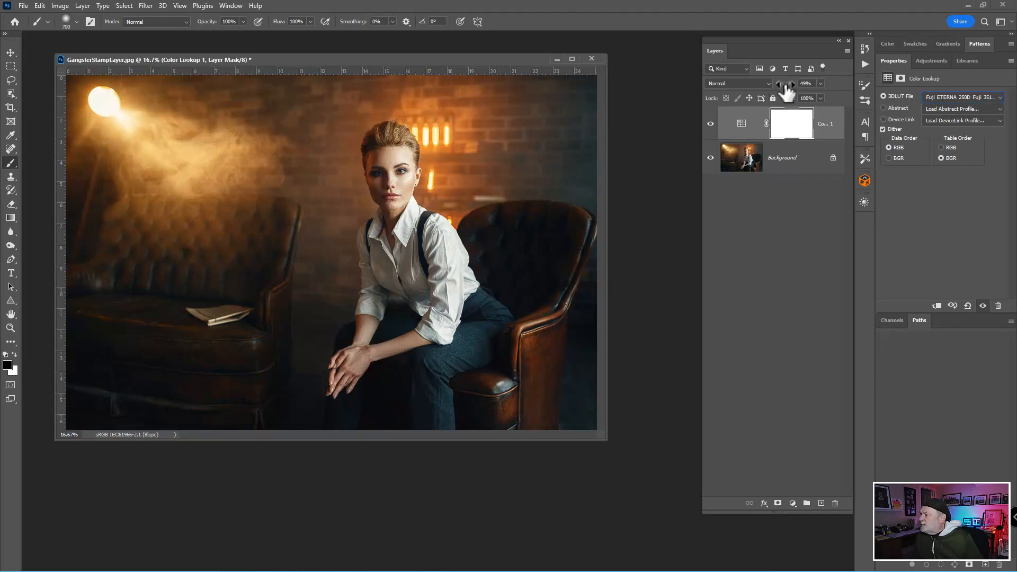
- Set the Color Lookup layer's opacity to 50% and reselect Fuji ETERNA 250D Fuji 3510 (by Adobe).cube as its 3D LUT
left_click_drag(787, 91, 799, 91)
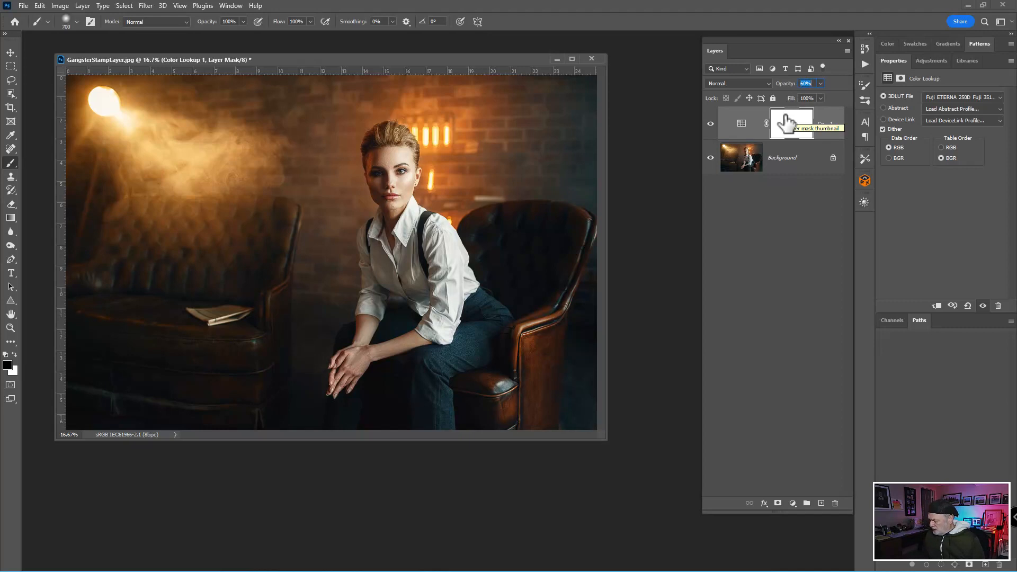
key("Down")
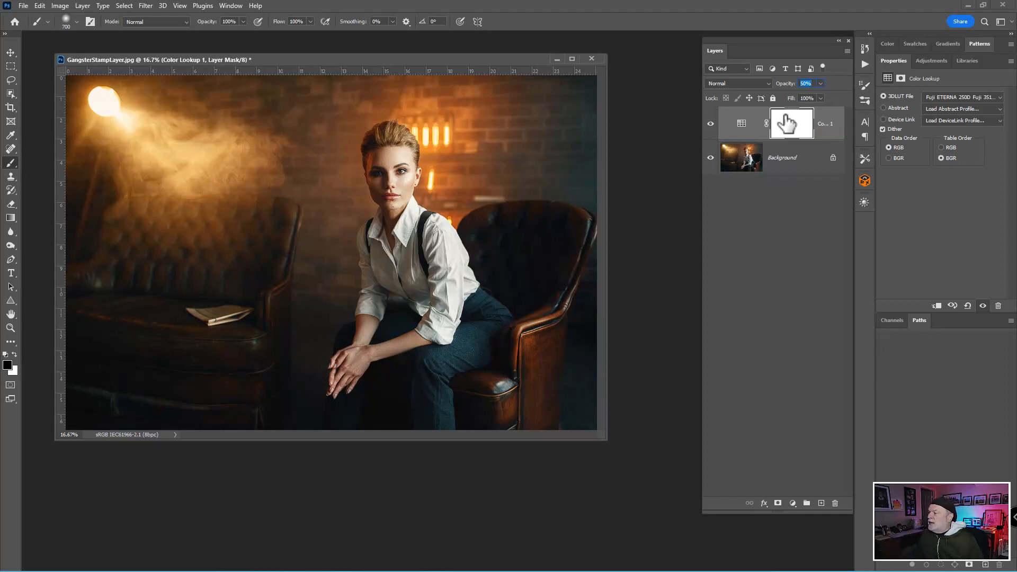
left_click(937, 98)
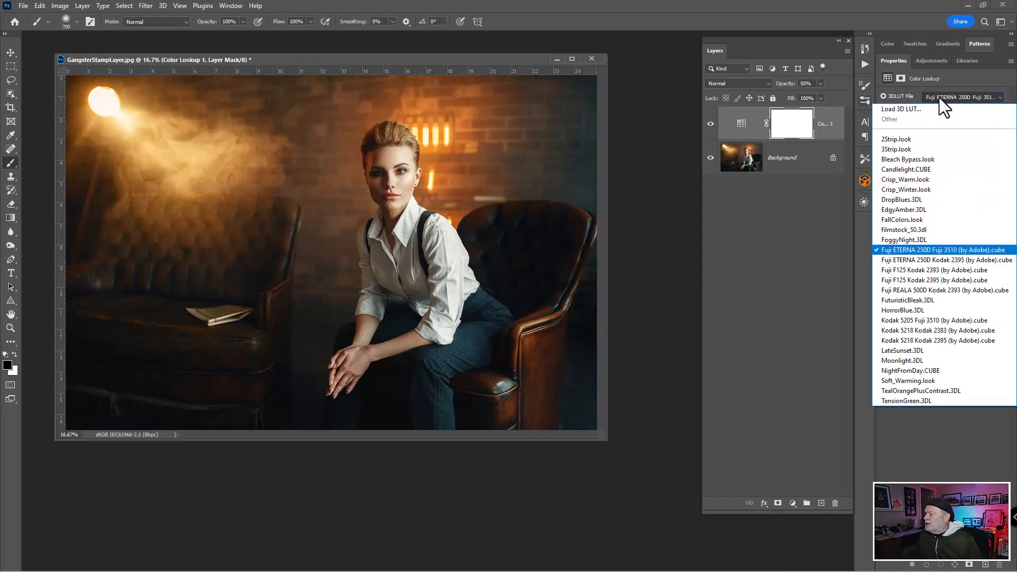
left_click(916, 253)
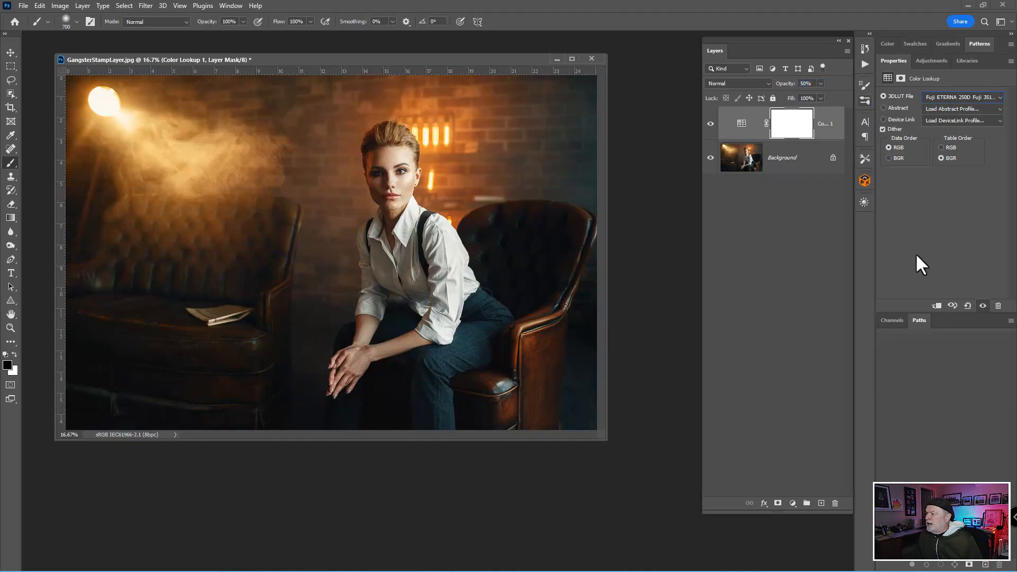
- Preview the remaining 3D LUTs through to TensionGreen.3DL and settle on TealOrangePlusContrast.3DL for the Color Lookup layer
key("Down")
key("Down")
key("Down")
key("Down")
key("Down")
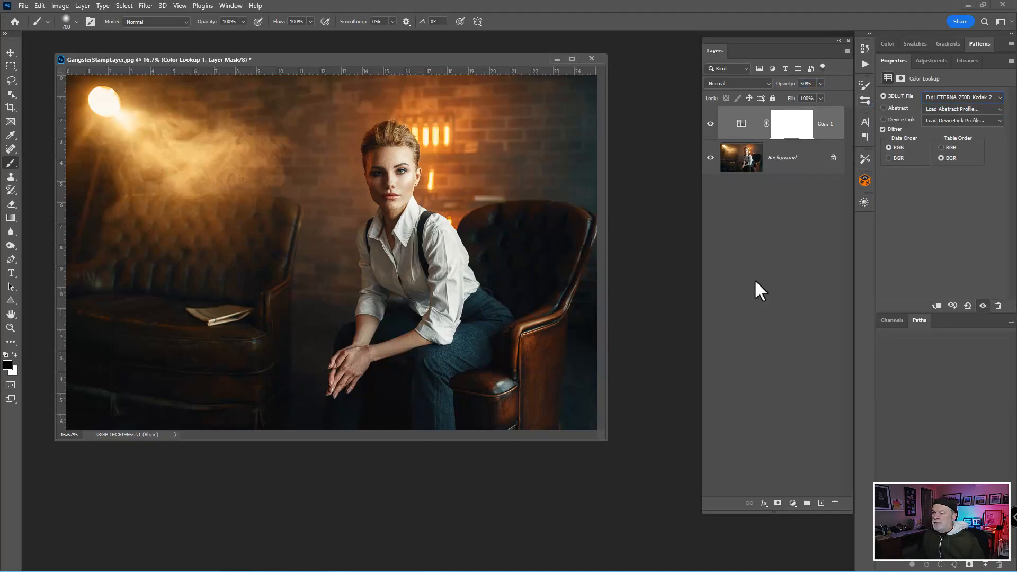
key("Down")
key("Down")
key("Down")
key("Down")
key("Down")
key("Down")
key("Down")
key("Down")
key("Down")
key("Down")
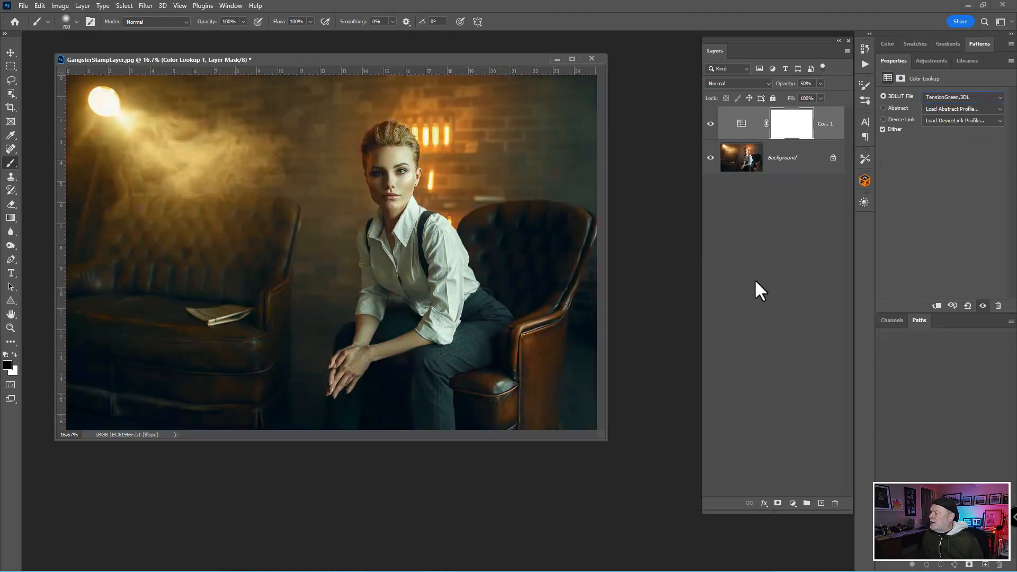
key("Up")
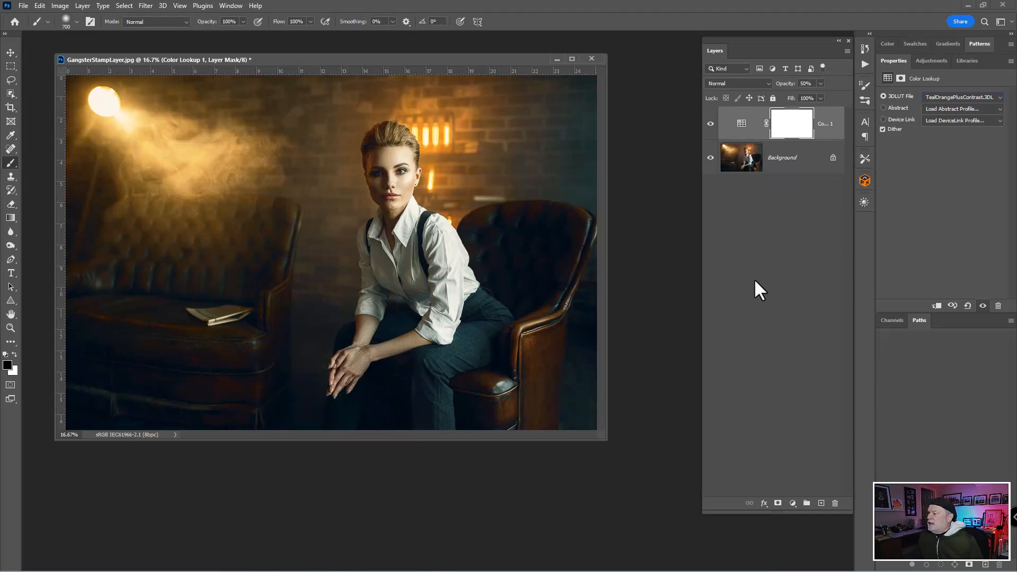
- Compare the portrait with and without the Color Lookup layer at 39% opacity, and reduce the layer's opacity to 32%
left_click_drag(791, 91, 780, 95)
left_click(711, 124)
left_click(712, 124)
left_click(711, 123)
left_click(712, 124)
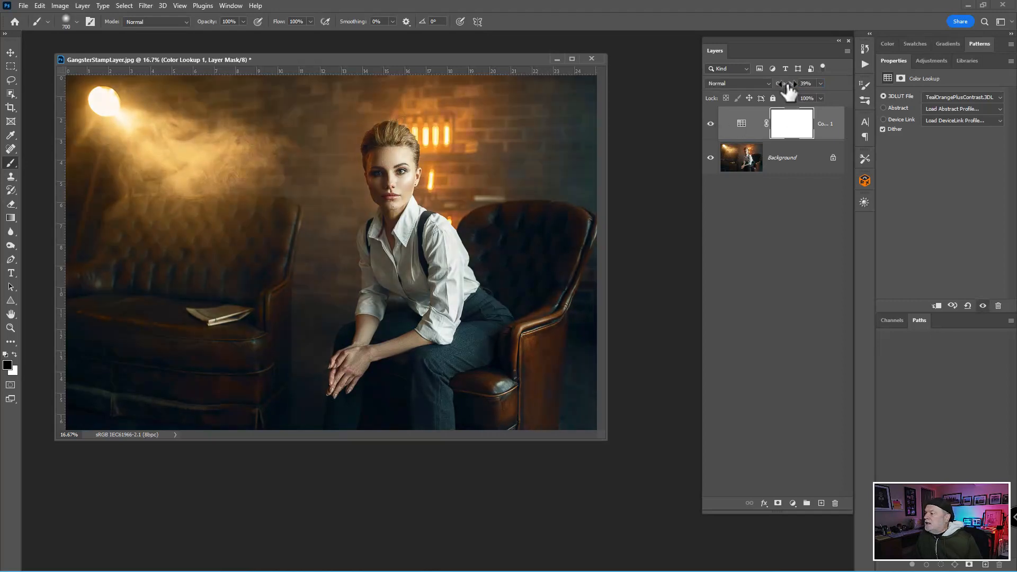
left_click_drag(788, 91, 783, 89)
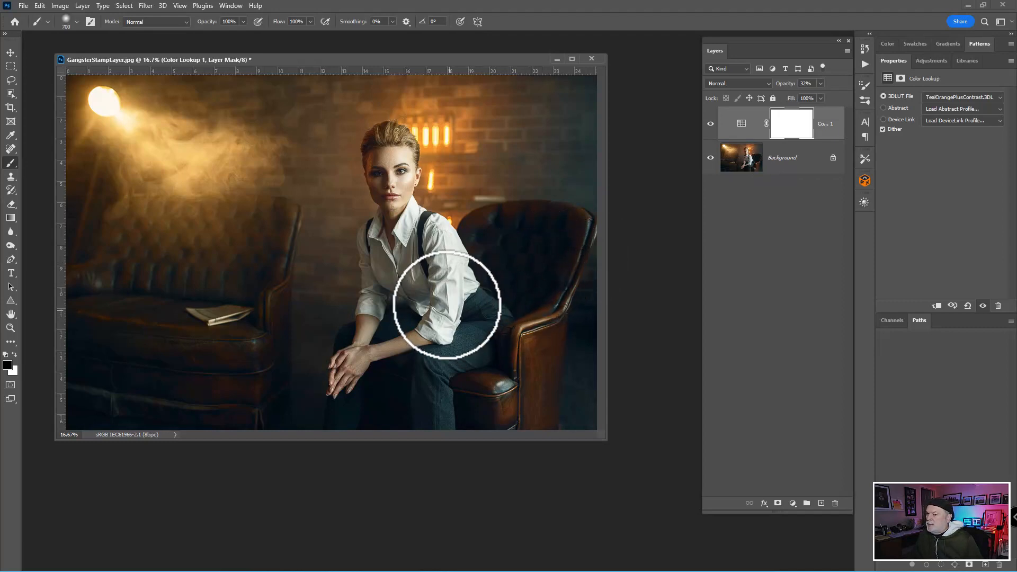
- Paint black over the woman's face on the Color Lookup layer's mask and compare the portrait with the layer hidden and shown
left_click_drag(400, 215, 385, 147)
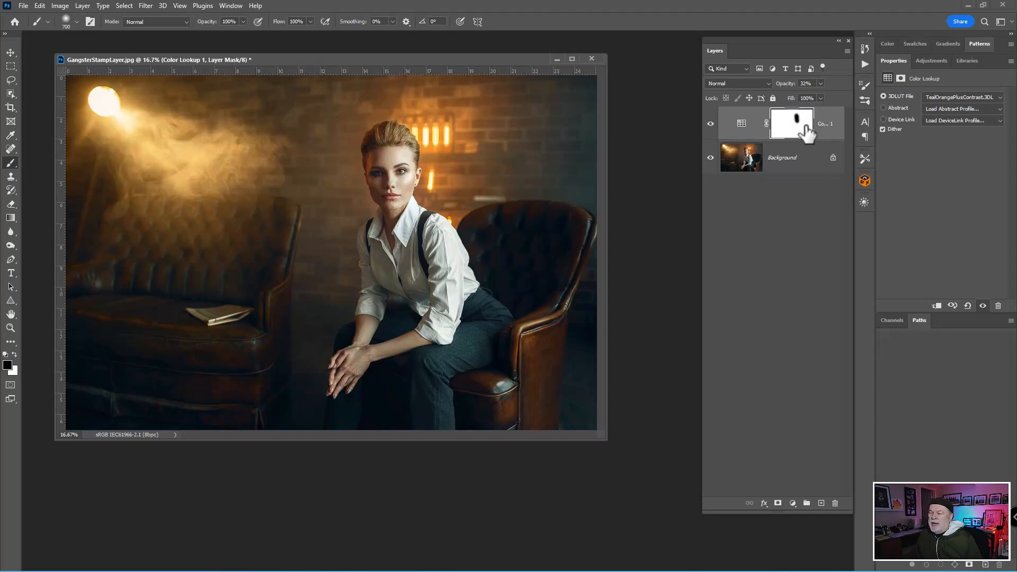
left_click(712, 125)
left_click(711, 124)
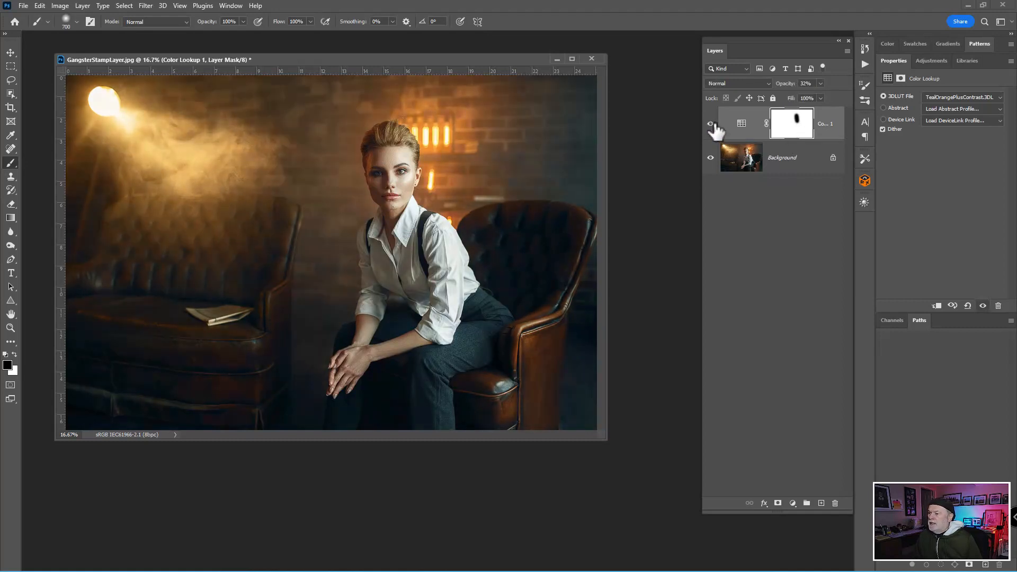